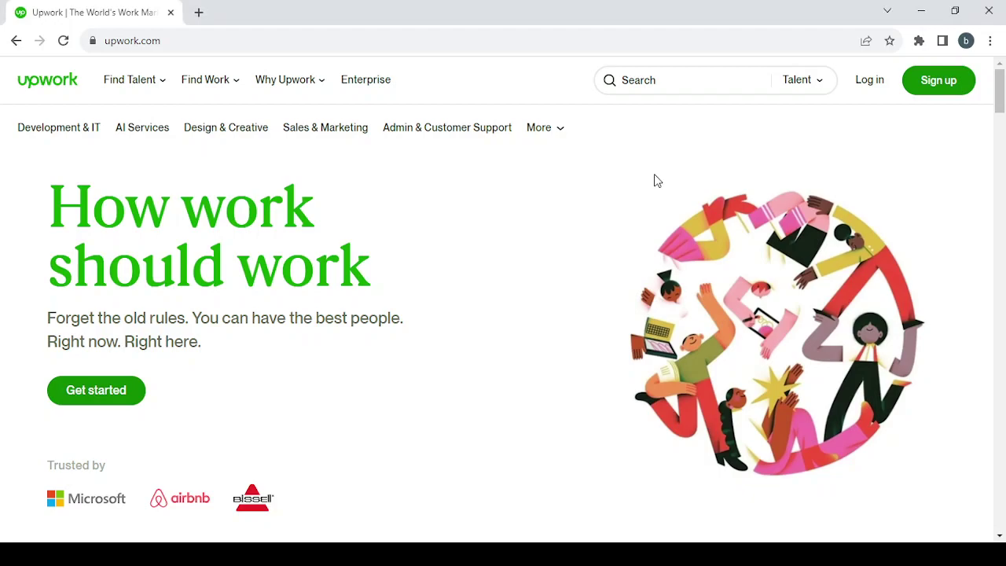
Begin signing up for Upwork as a freelancer looking for work.
left_click(134, 406)
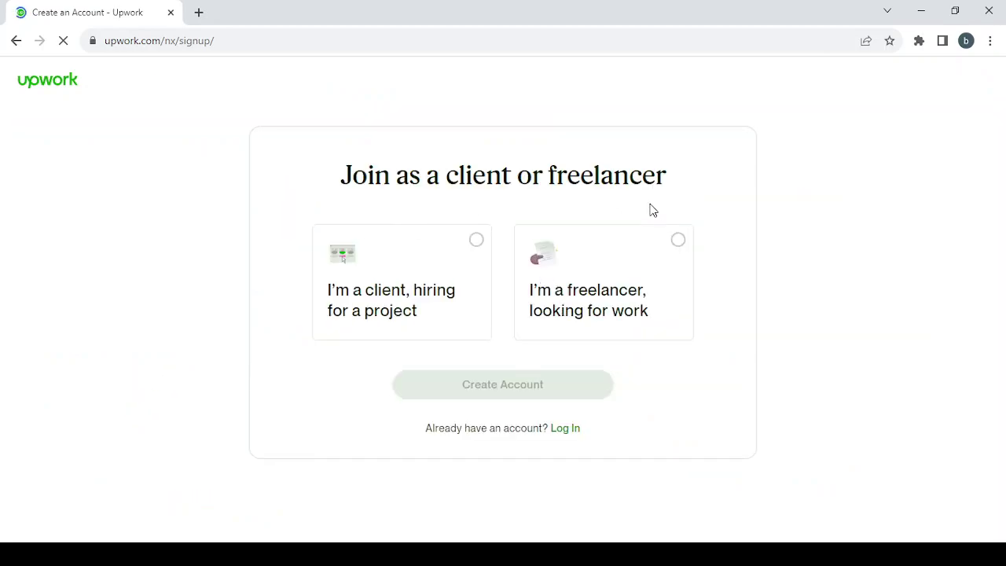
left_click(665, 242)
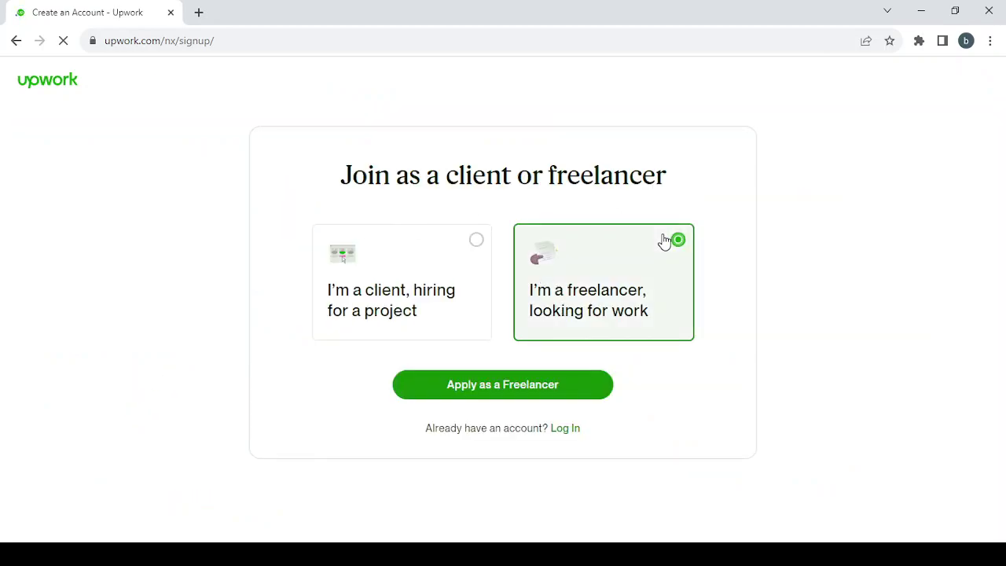
left_click(541, 390)
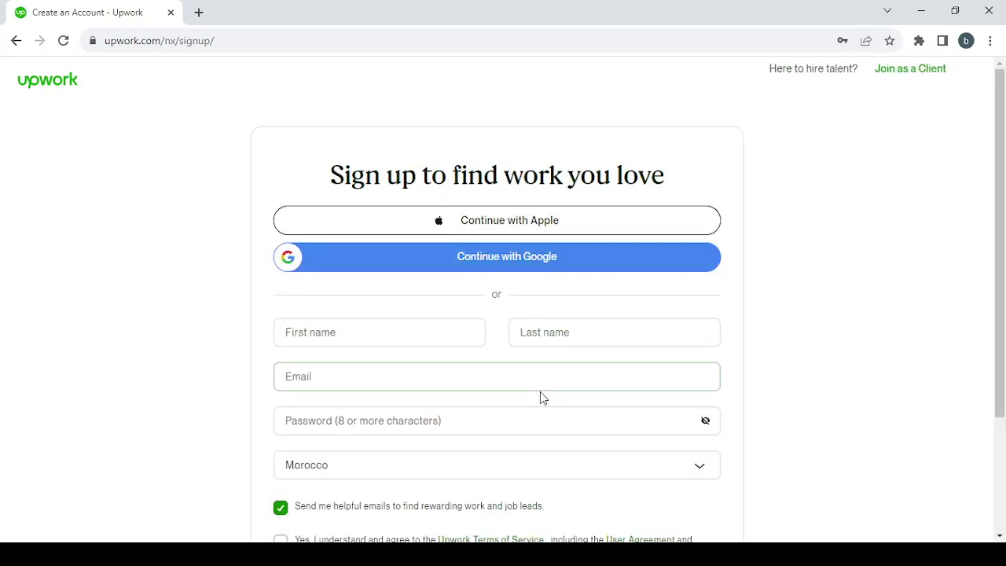
scroll(540, 392, "down", 2)
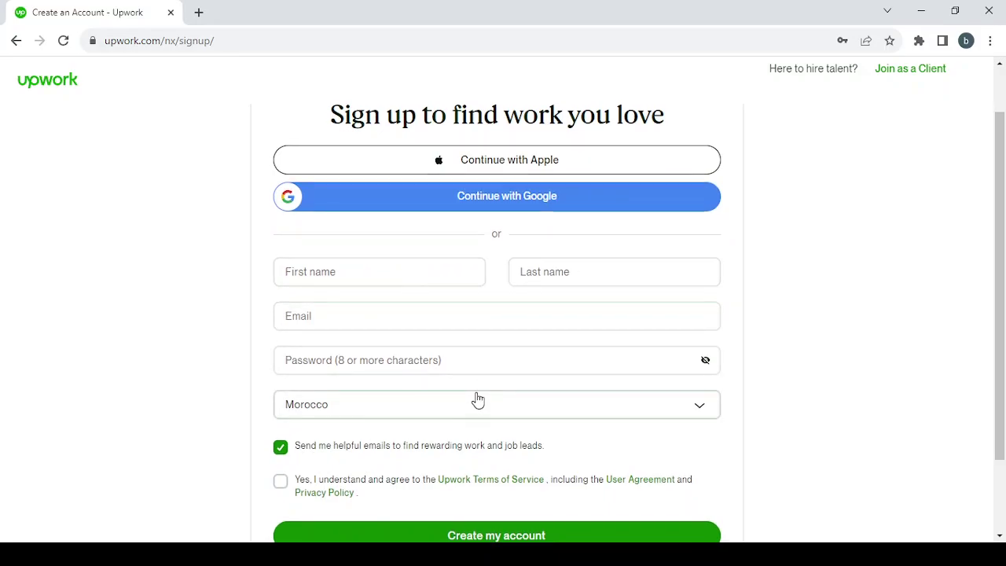
scroll(478, 395, "down", 1)
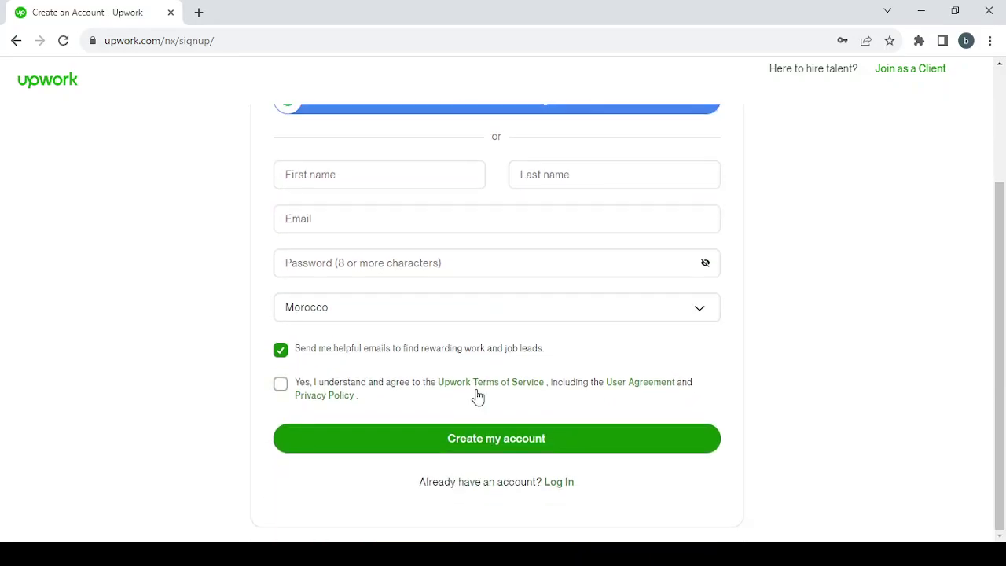
Log in to the existing account with the saved e-mail and password.
left_click(558, 484)
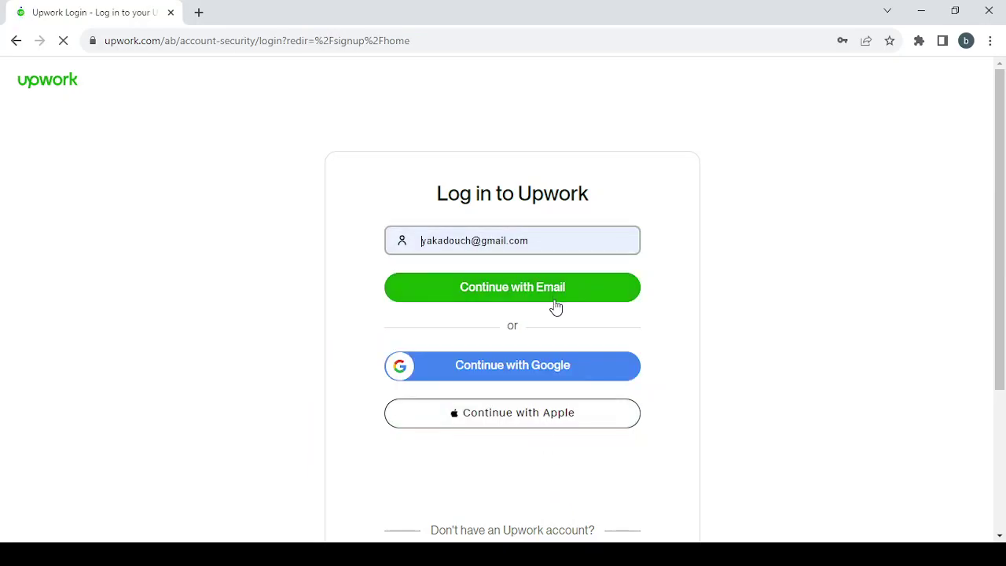
left_click(553, 288)
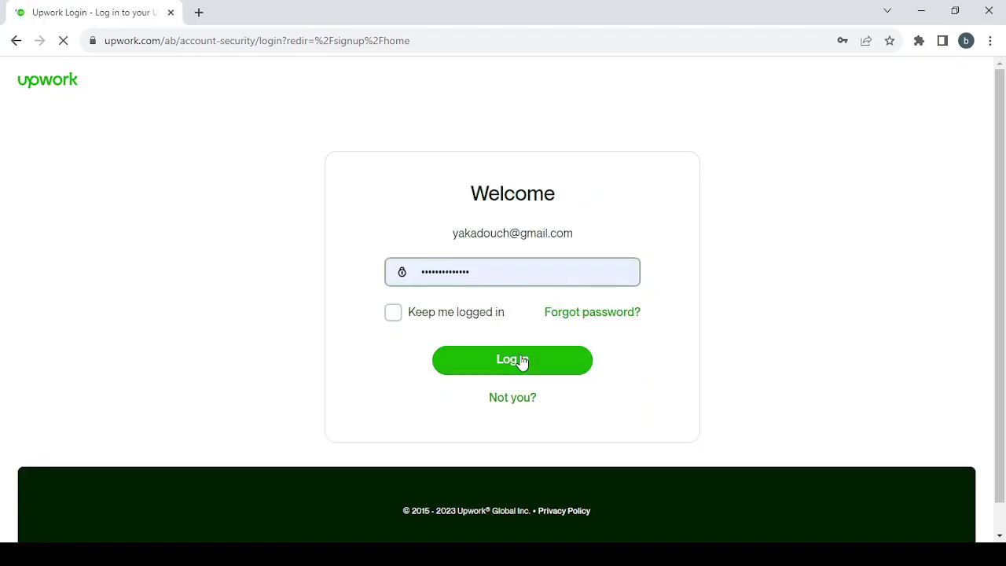
left_click(521, 361)
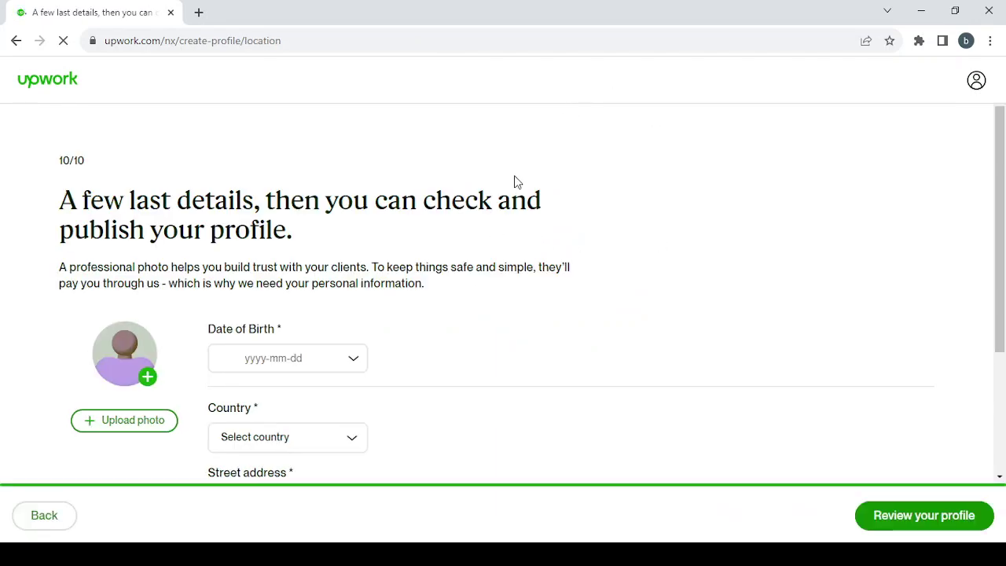
Step back from profile step 10/10 through every page to the create-profile welcome page.
scroll(537, 255, "down", 3)
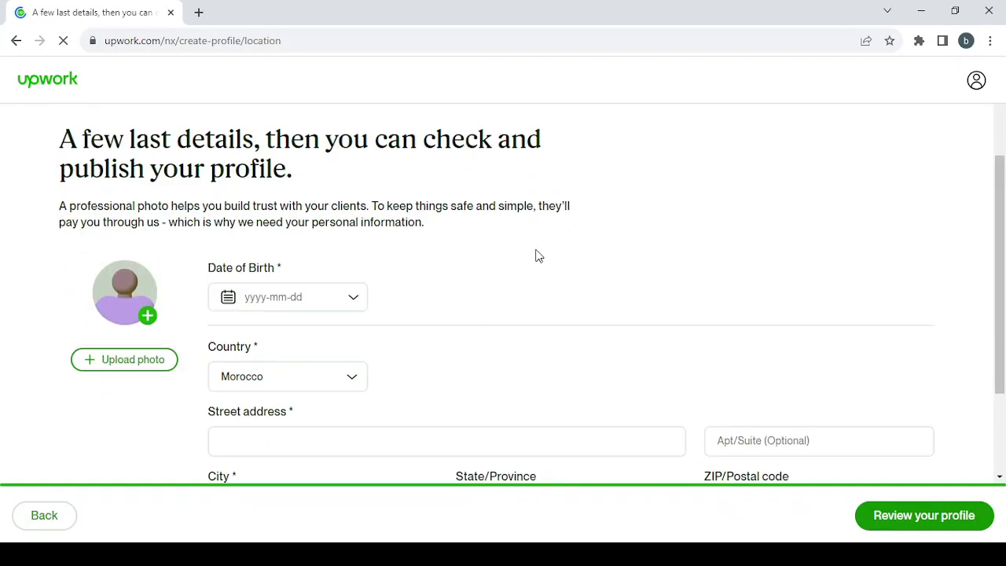
scroll(536, 255, "up", 3)
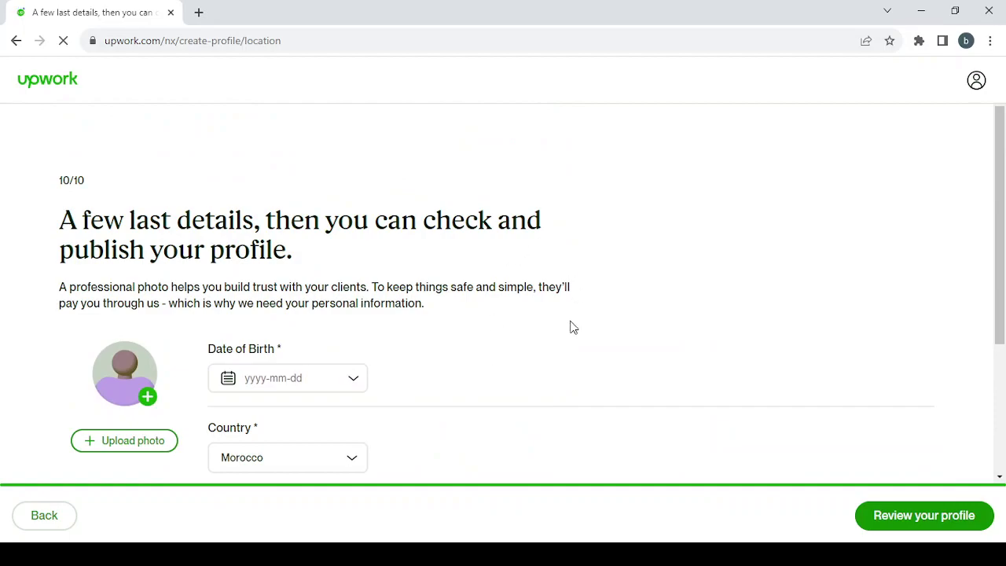
left_click(47, 525)
left_click(49, 523)
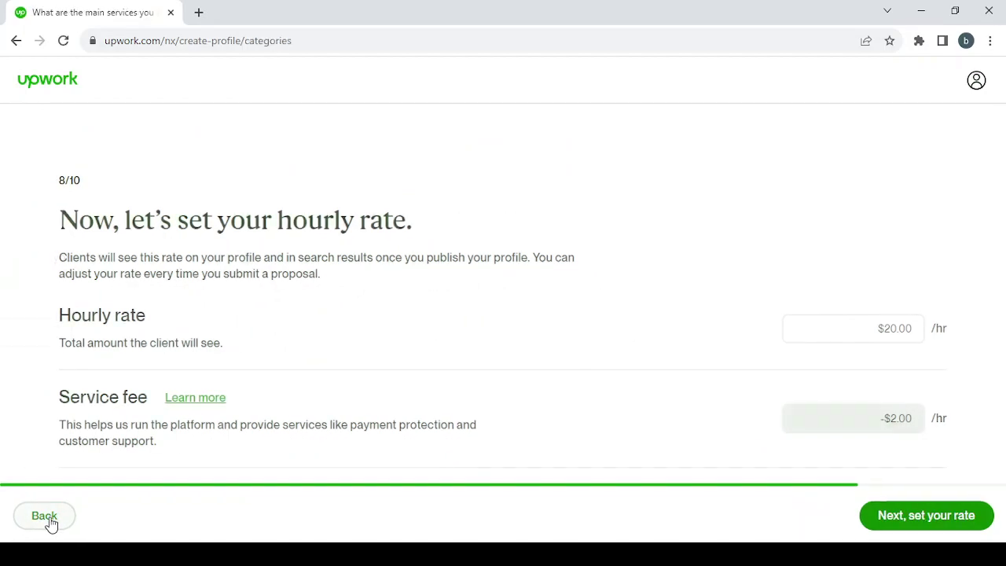
left_click(44, 517)
left_click(45, 516)
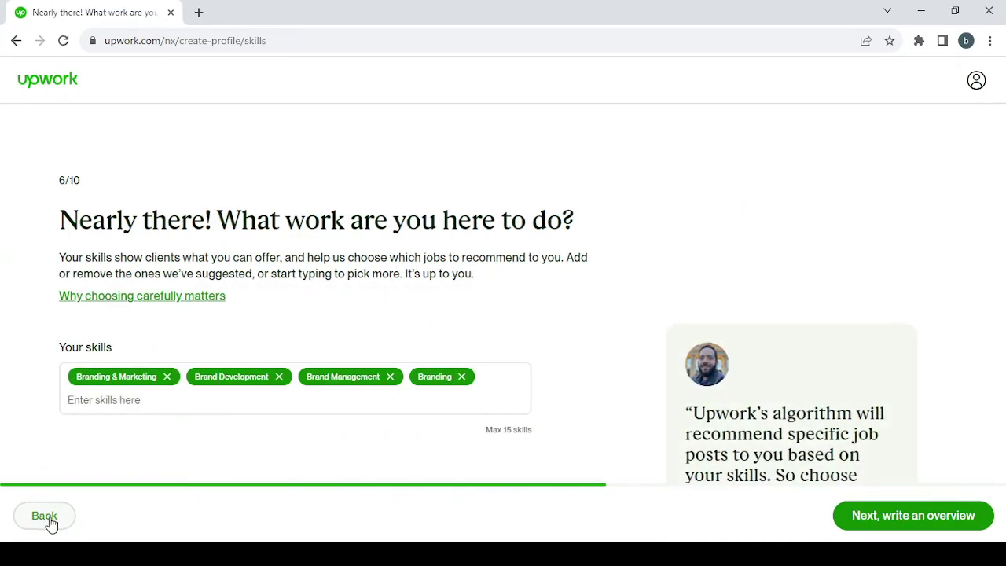
left_click(44, 516)
left_click(44, 516)
left_click(45, 516)
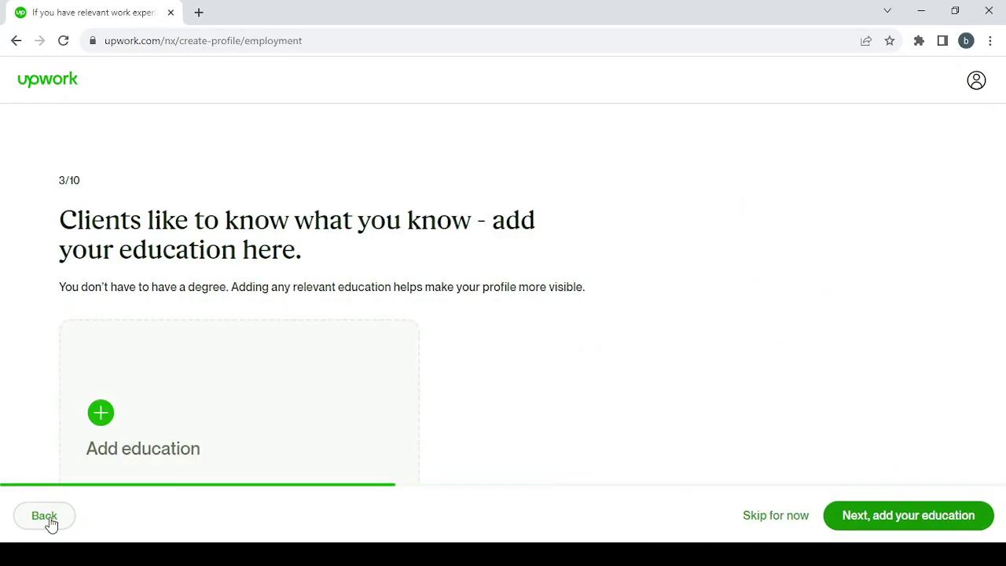
left_click(47, 520)
left_click(47, 520)
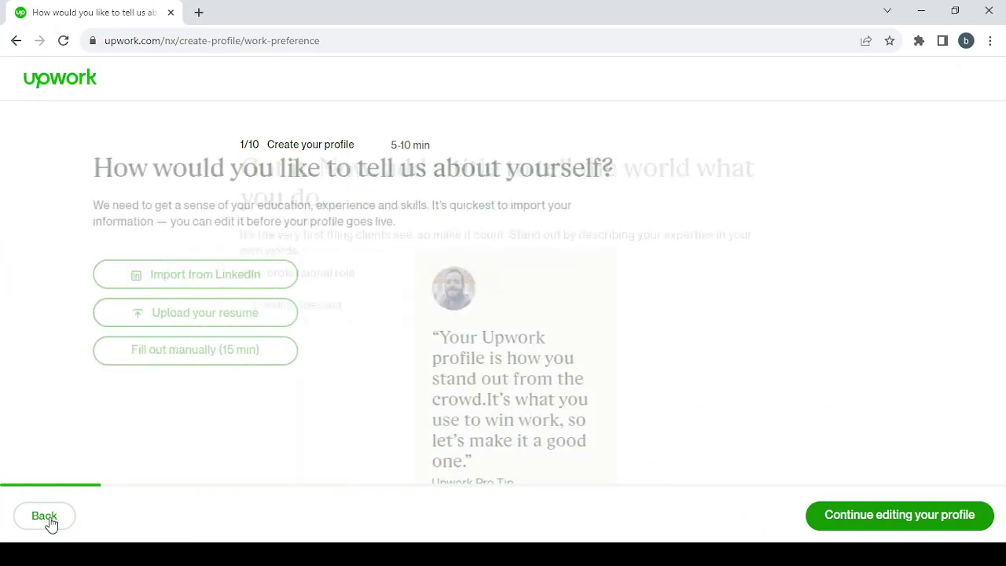
left_click(47, 520)
triple_click(49, 521)
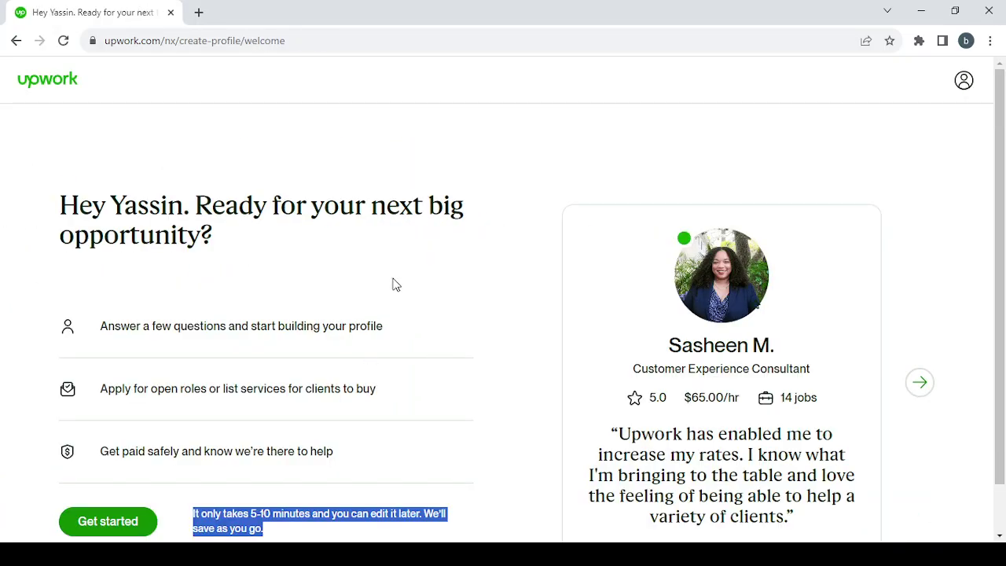
left_click(469, 285)
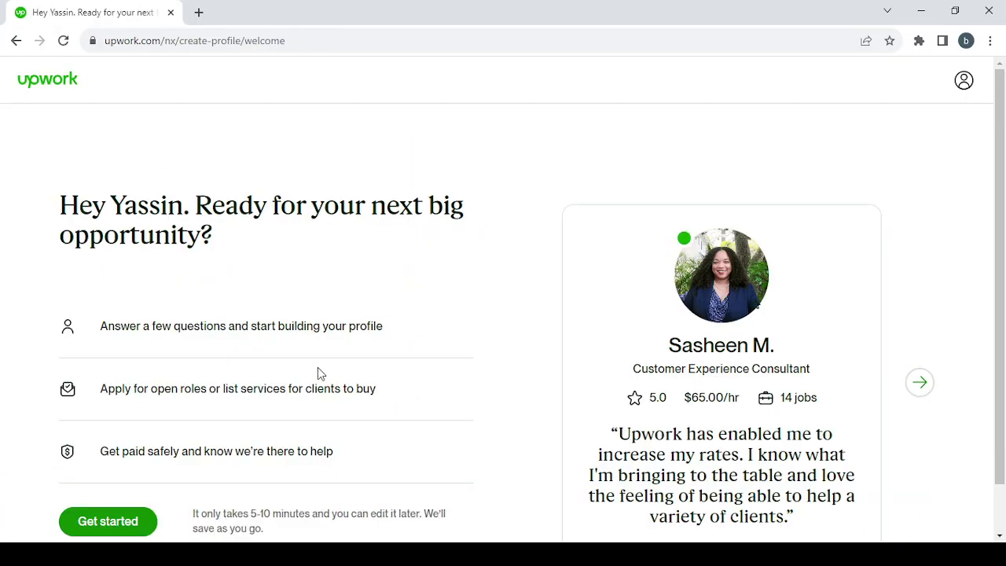
Skip the freelancing-experience and biggest-goal questions and accept both ways of working.
left_click(149, 525)
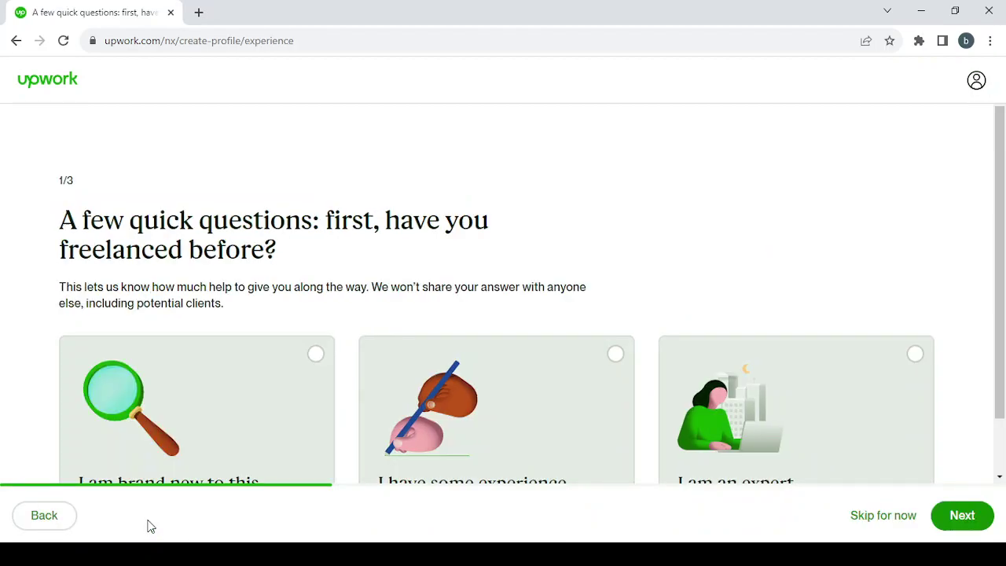
scroll(724, 297, "down", 1)
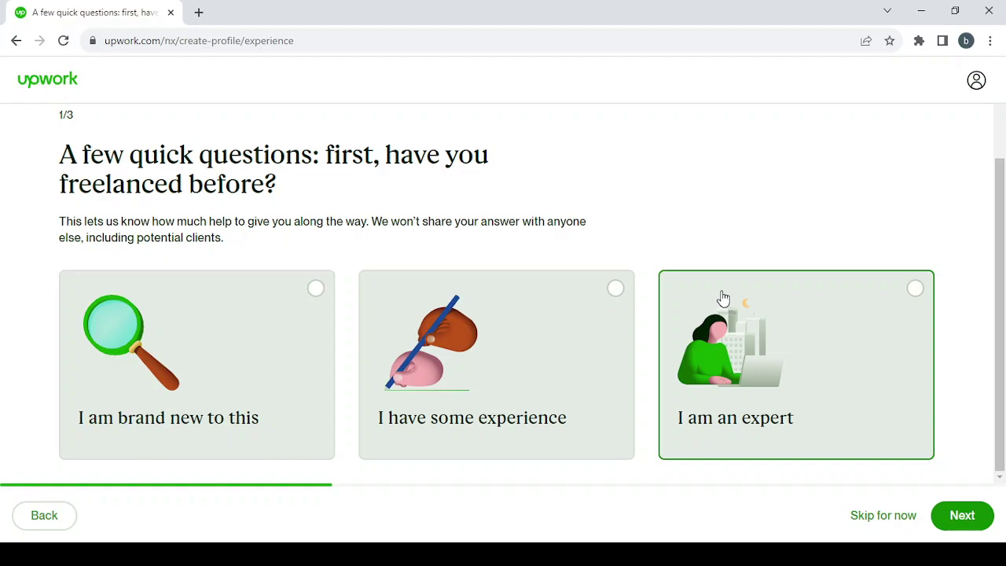
left_click(868, 515)
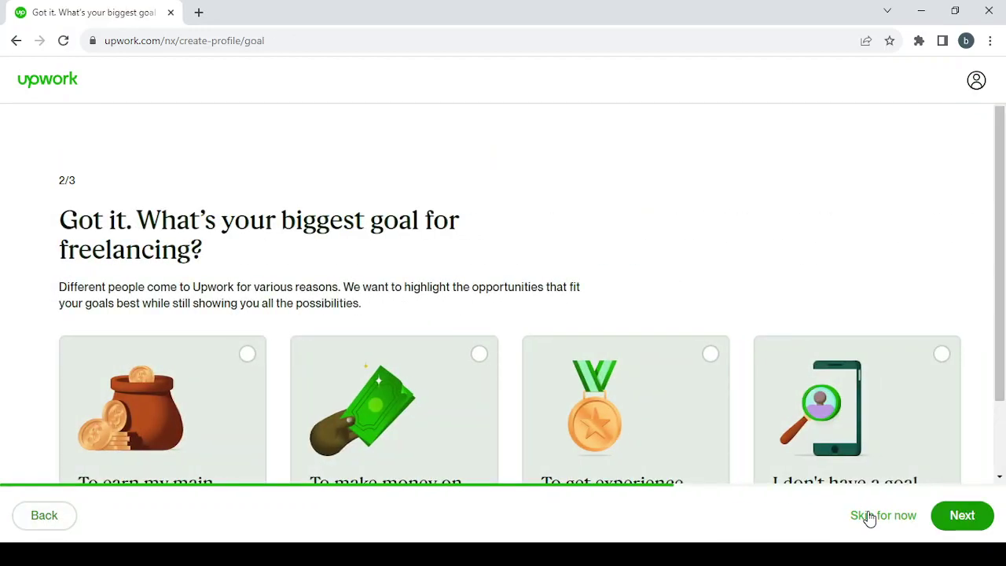
left_click(869, 516)
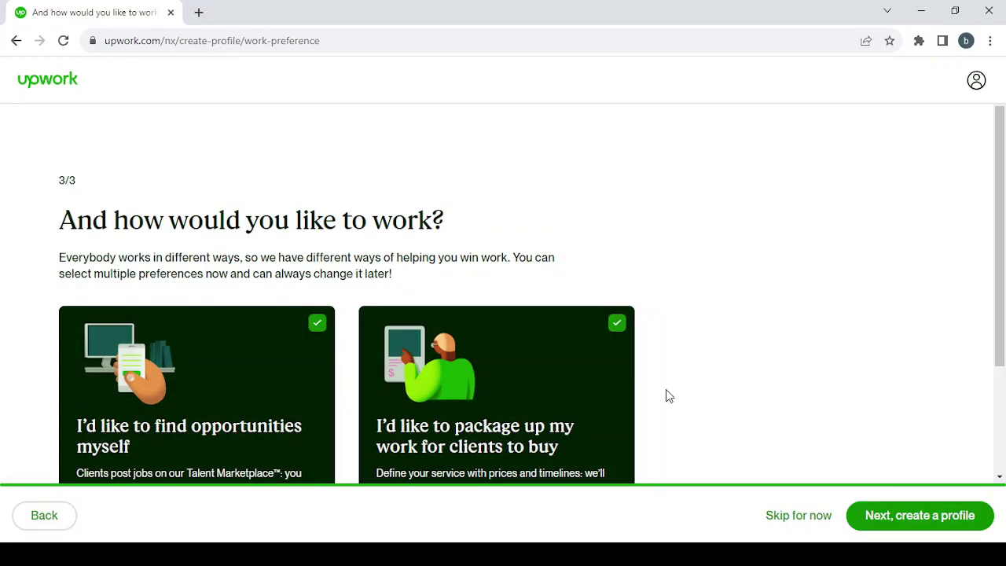
scroll(665, 395, "down", 3)
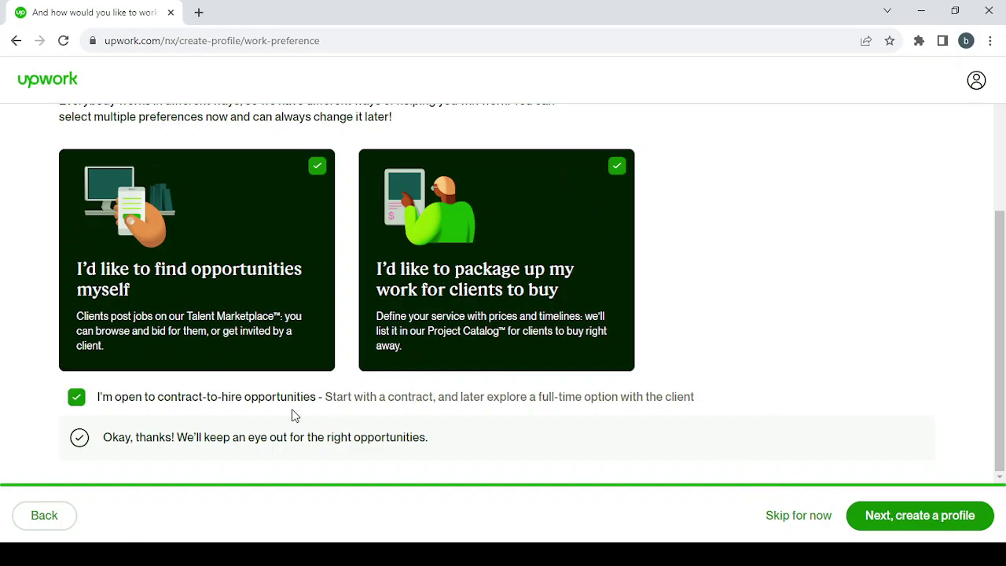
left_click(954, 528)
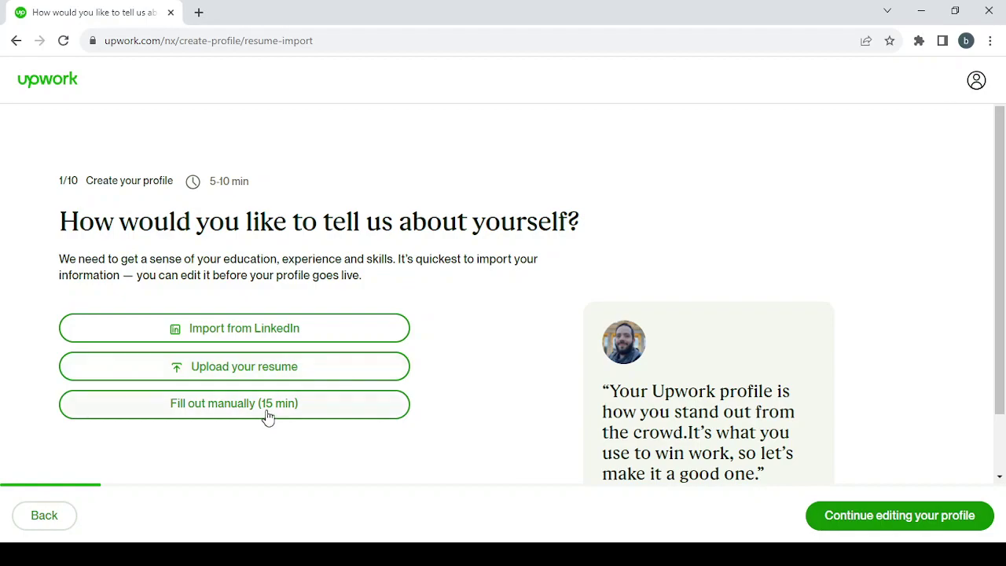
Fill out a new profile manually with the professional role 'T-shirt Designer'.
left_click(267, 405)
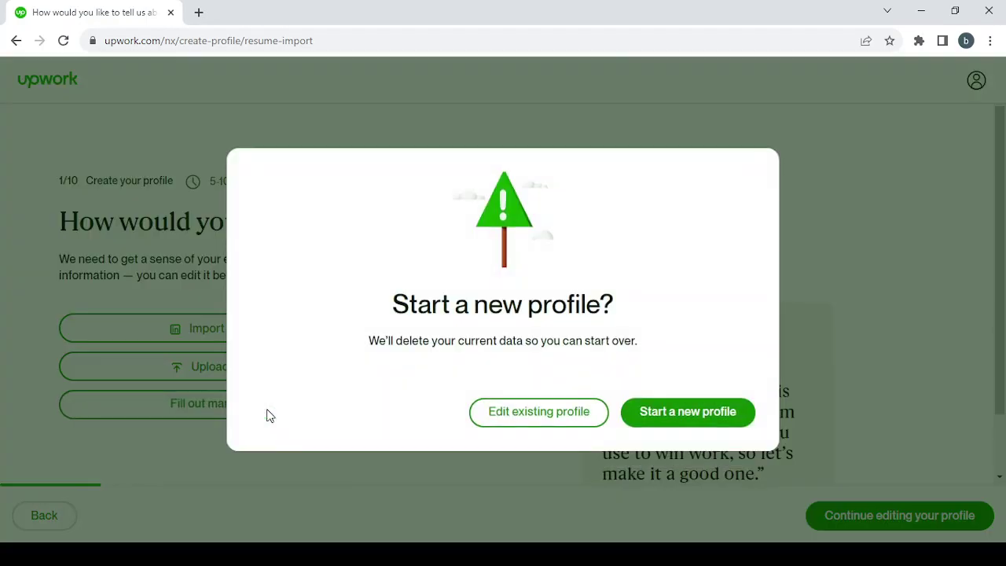
left_click(665, 412)
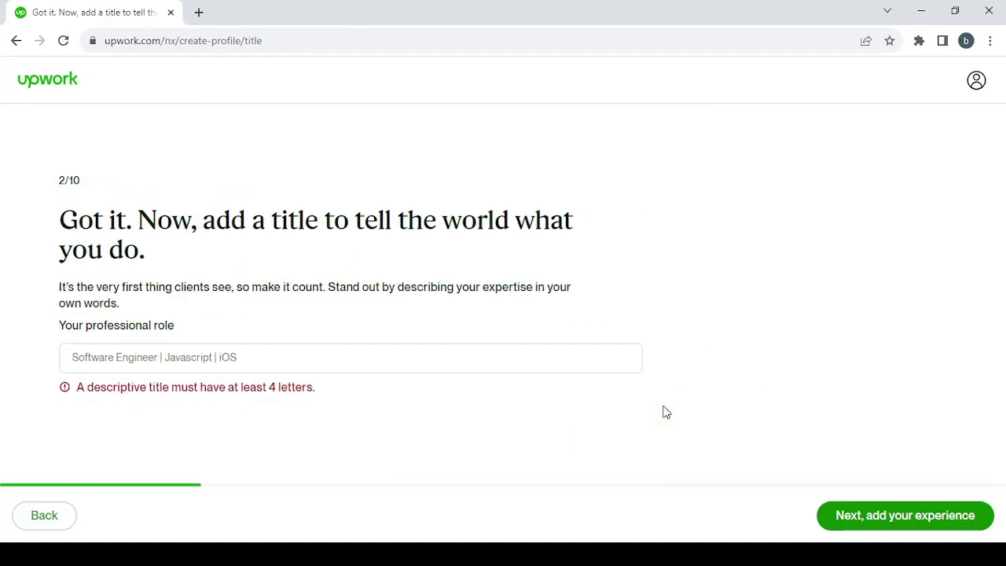
left_click(200, 354)
type("T-shirt Designer")
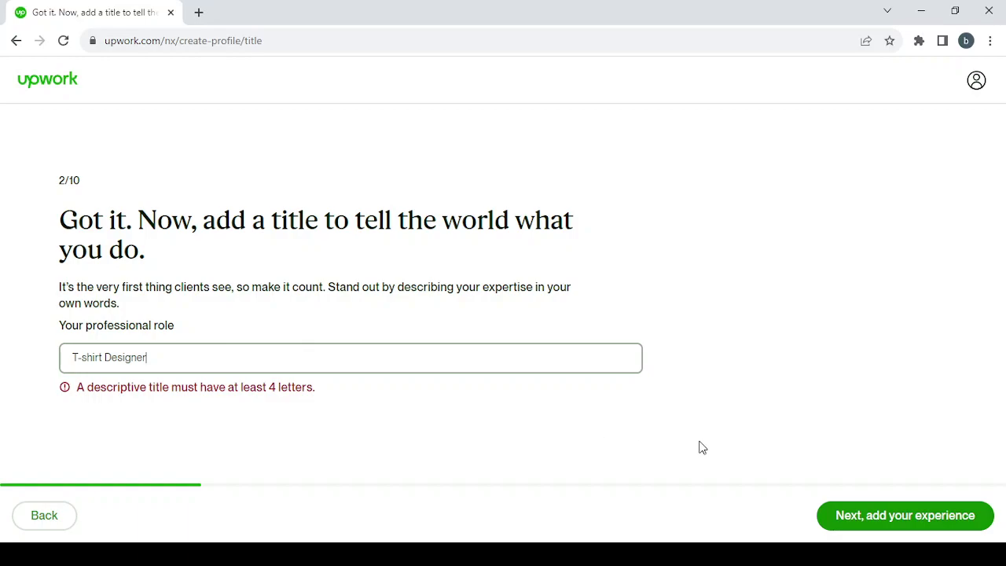
left_click(956, 519)
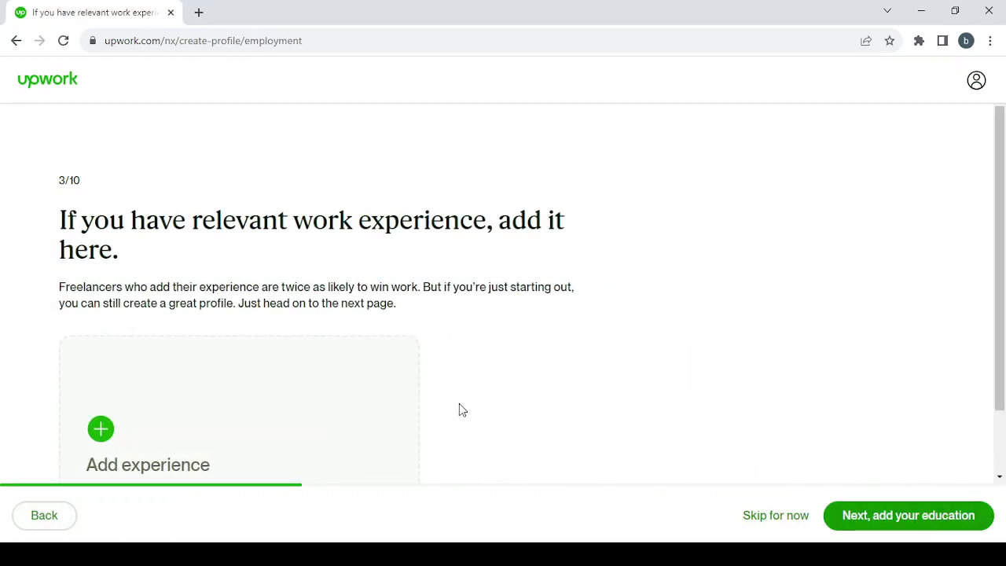
Skip the work experience step without adding any entry.
scroll(459, 404, "down", 1)
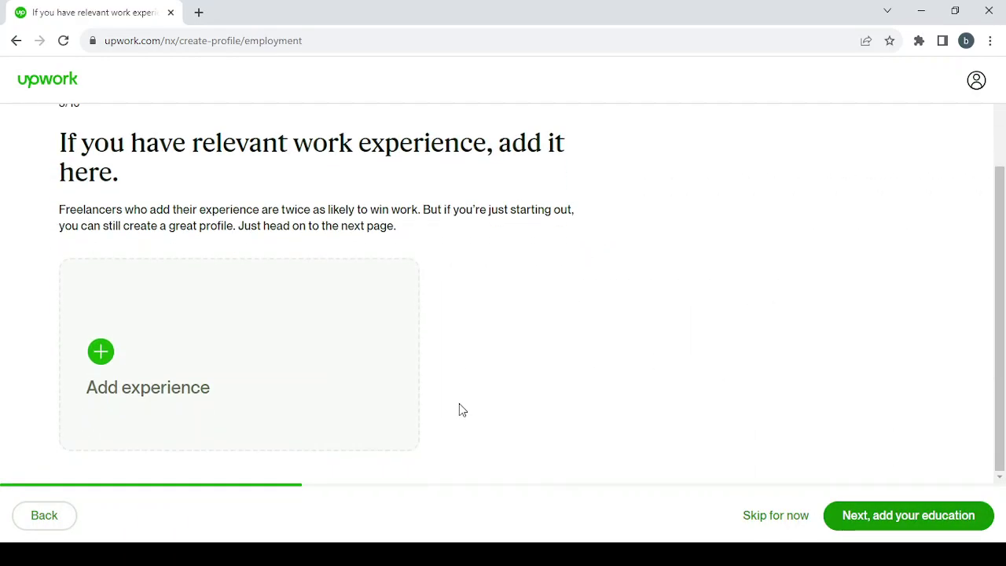
left_click(247, 333)
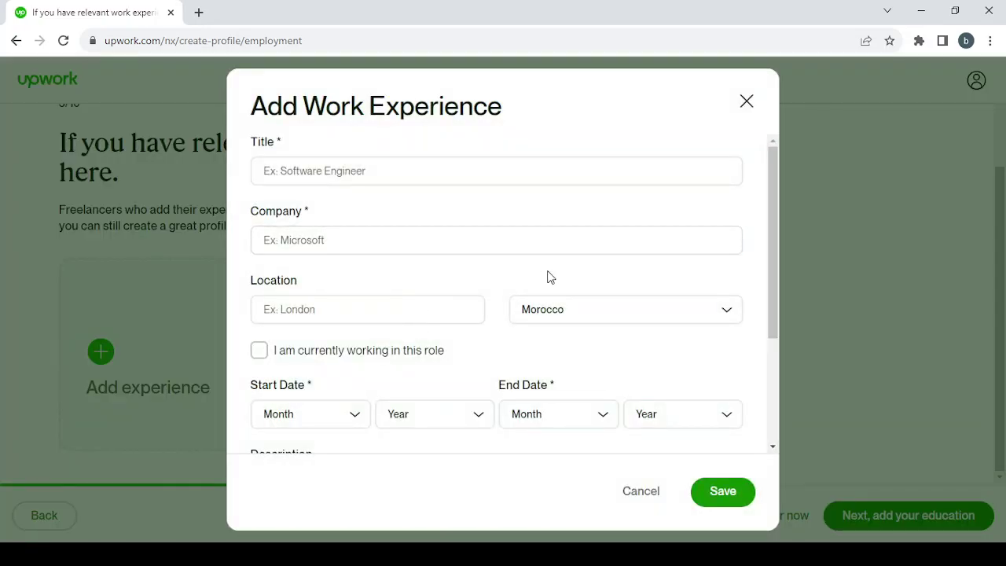
scroll(547, 277, "down", 2)
scroll(548, 277, "up", 2)
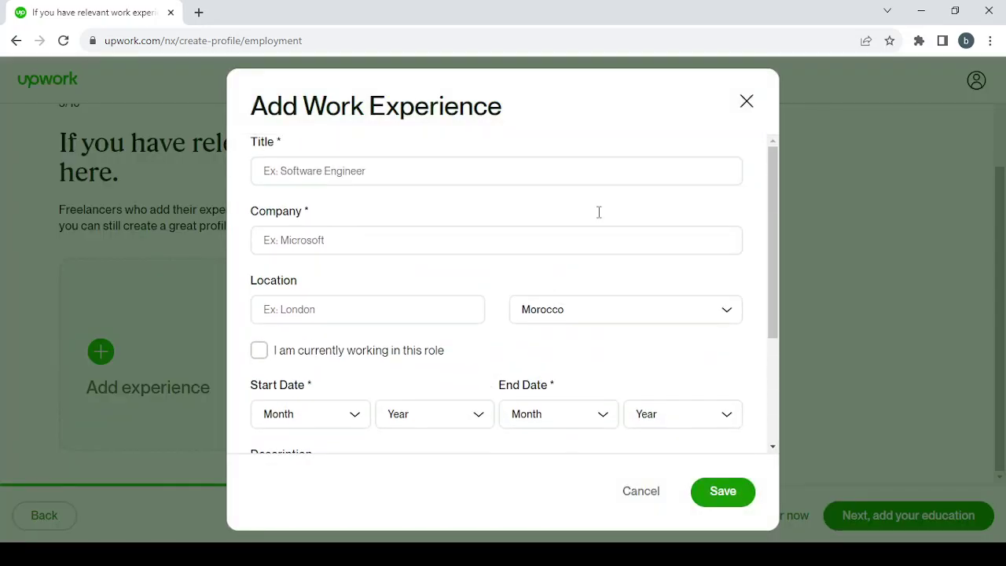
left_click(745, 110)
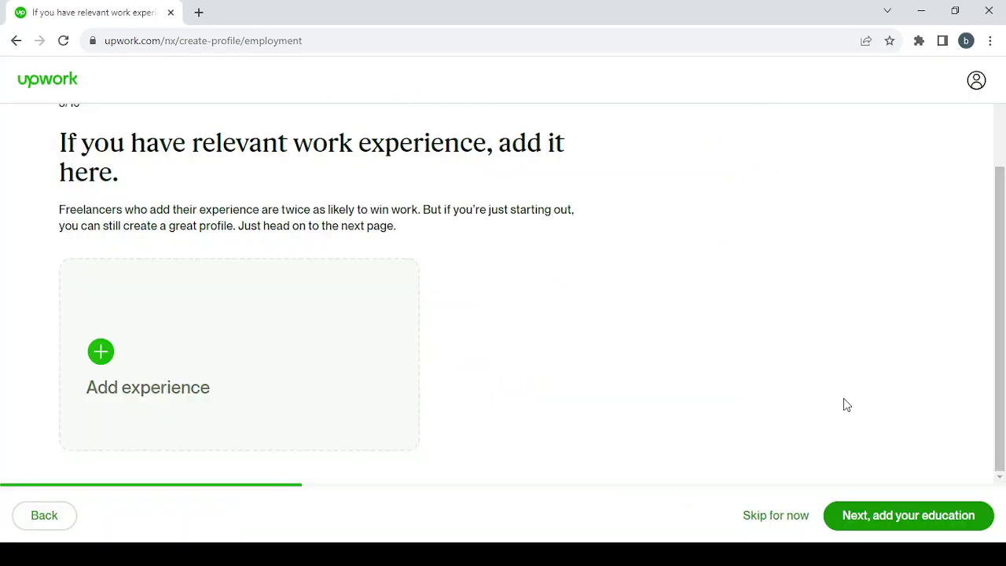
left_click(784, 516)
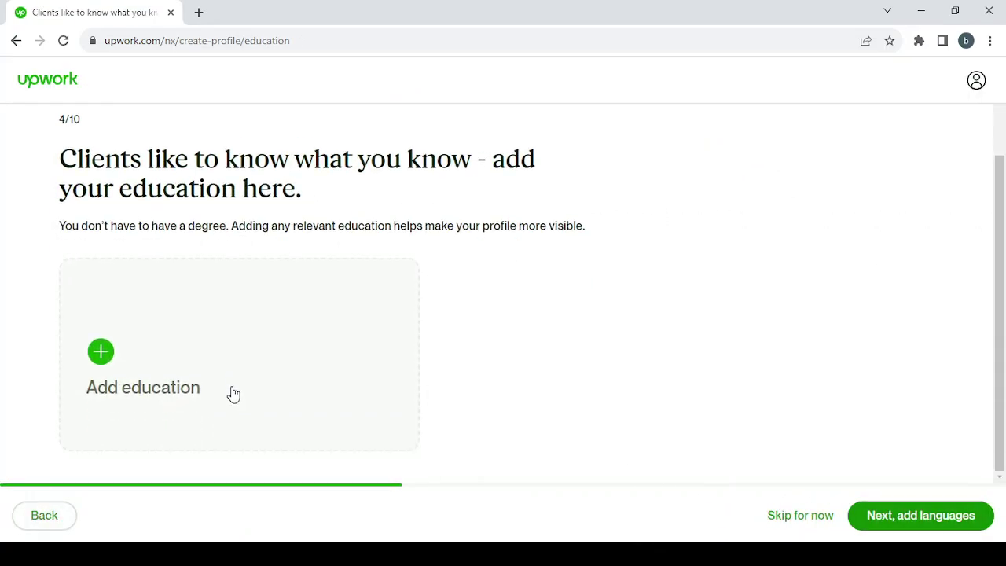
Skip the education step without adding any entry.
left_click(227, 349)
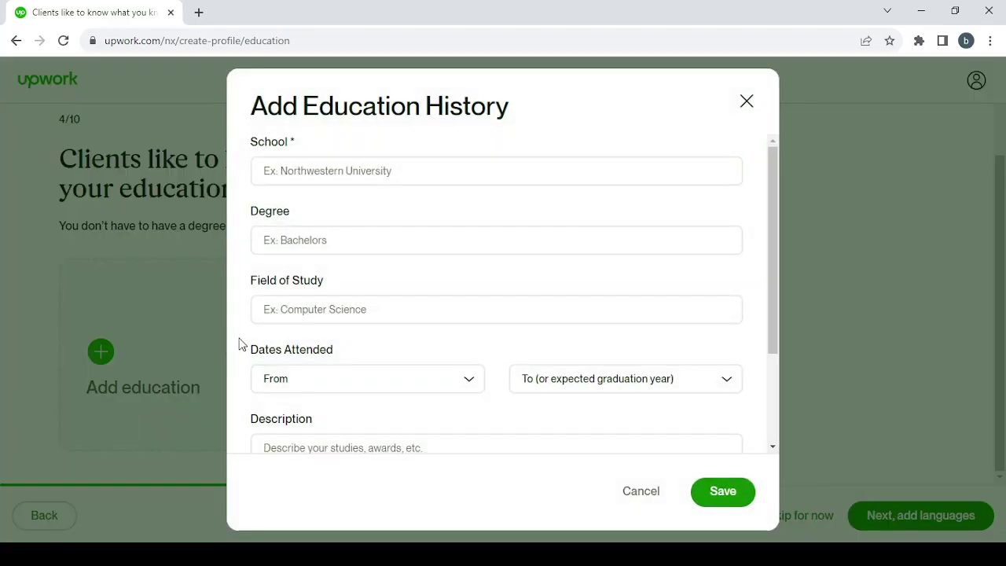
left_click(856, 288)
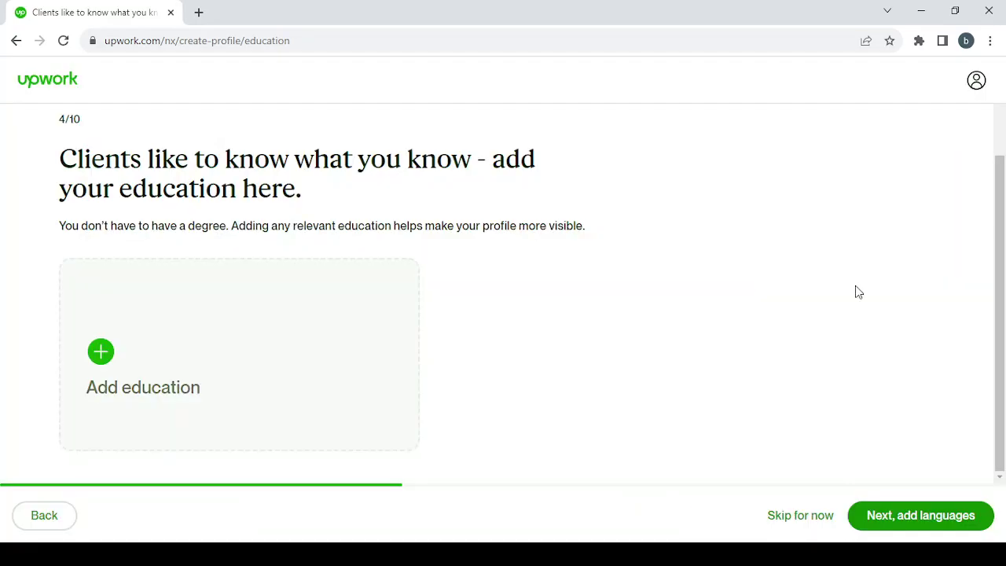
left_click(806, 516)
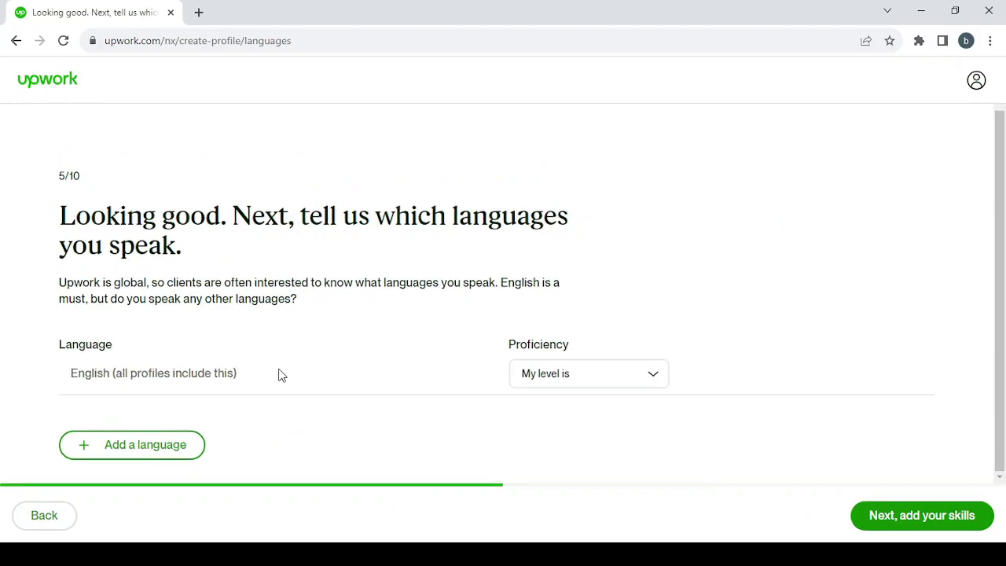
Set English to Conversational and add Arabic as Native or Bilingual.
left_click(637, 373)
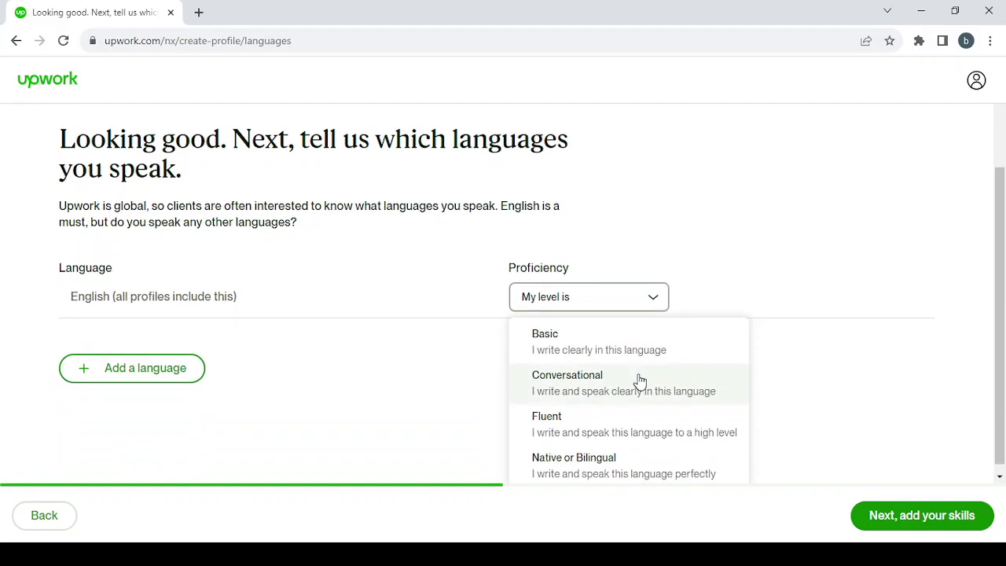
left_click(640, 381)
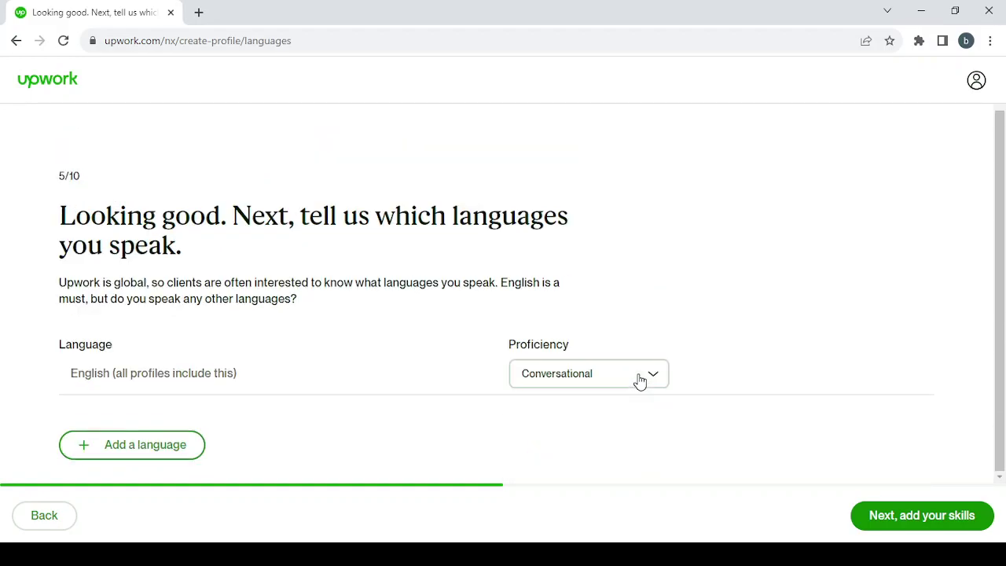
left_click(112, 447)
scroll(183, 425, "down", 1)
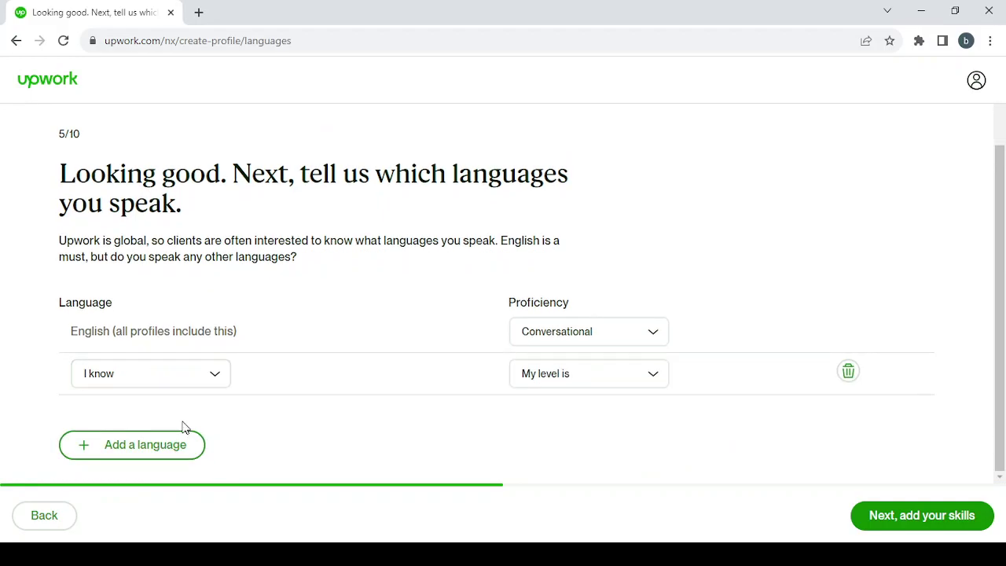
left_click(176, 380)
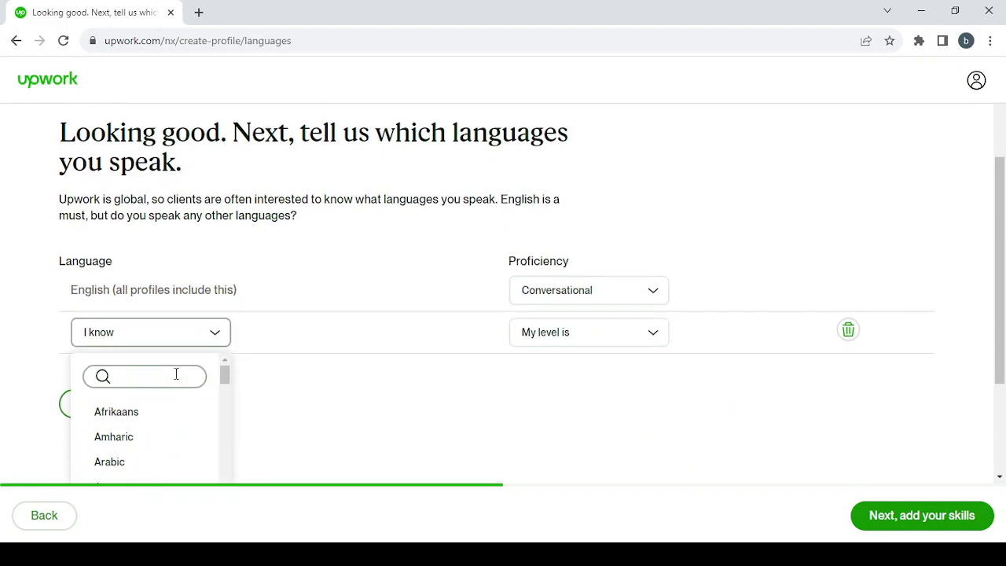
scroll(176, 377, "down", 1)
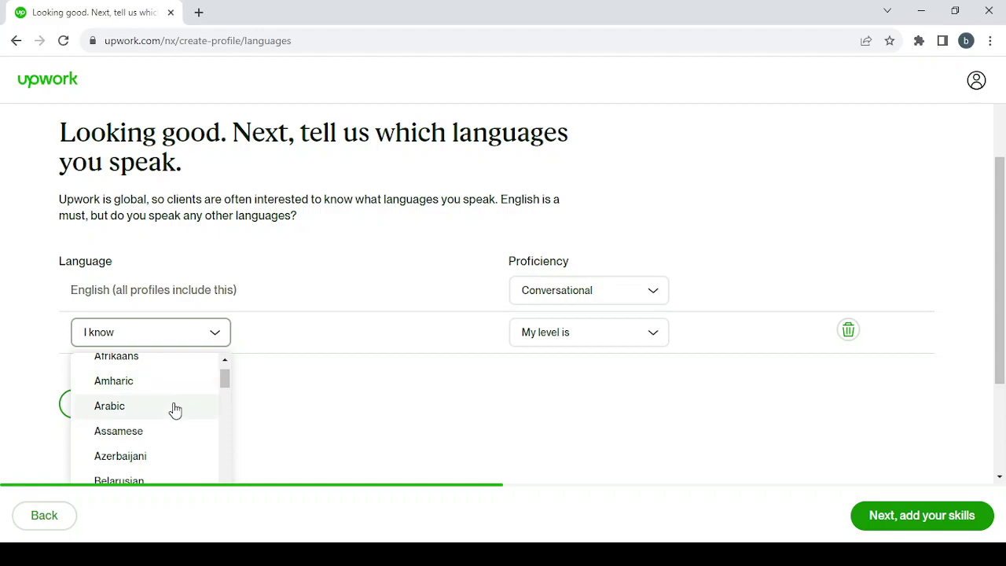
left_click(175, 407)
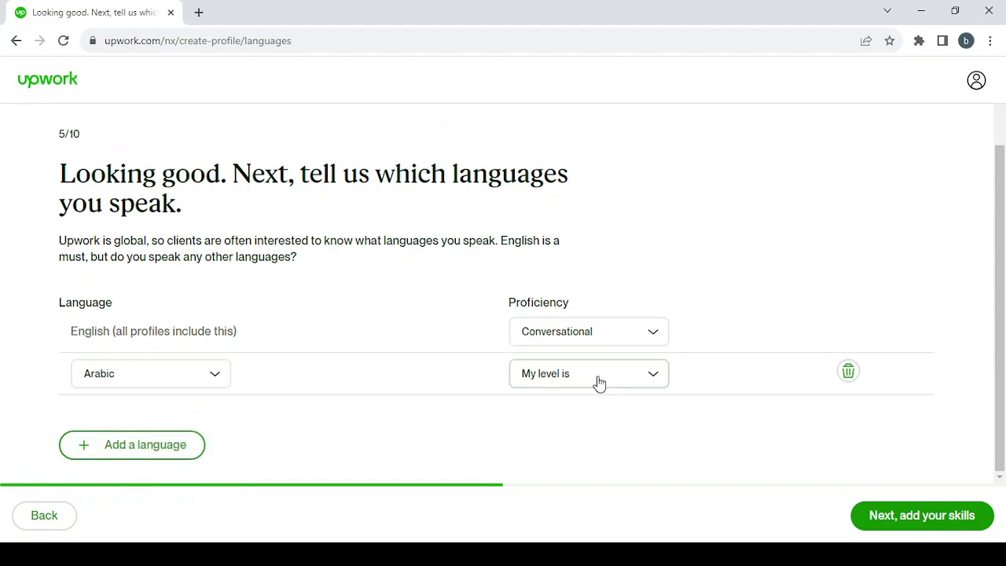
left_click(598, 382)
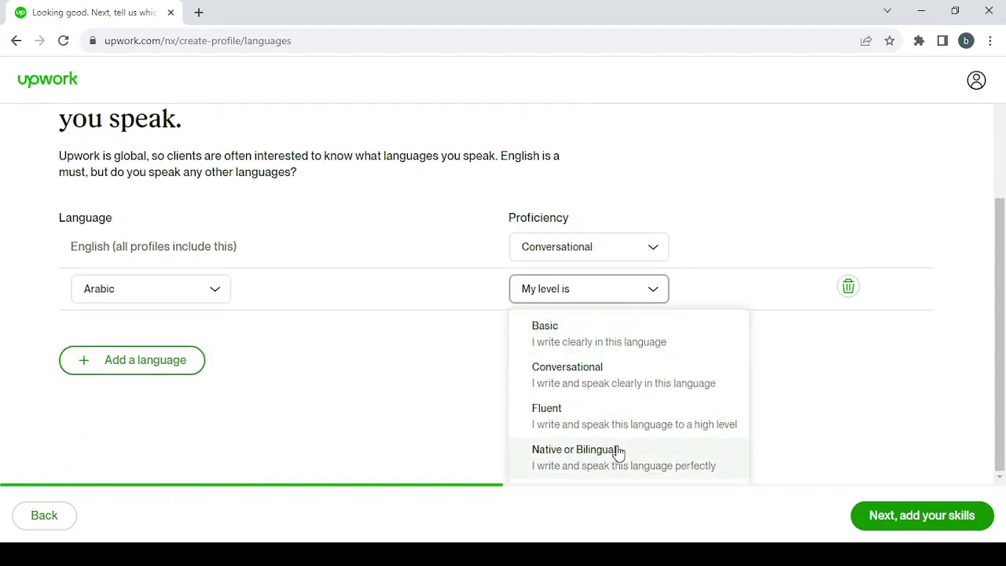
left_click(618, 454)
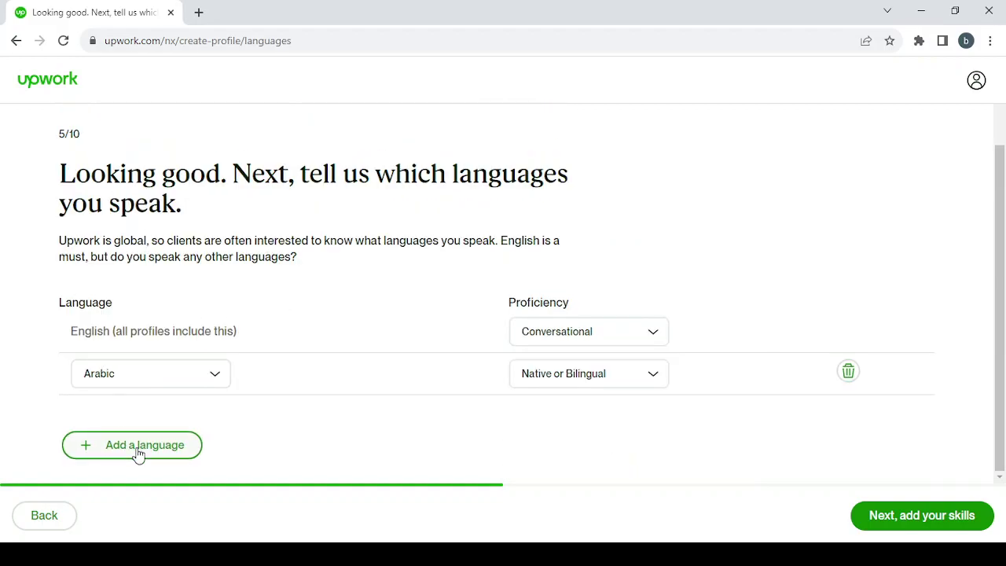
Add French as a third language at Basic proficiency.
left_click(137, 449)
left_click(155, 411)
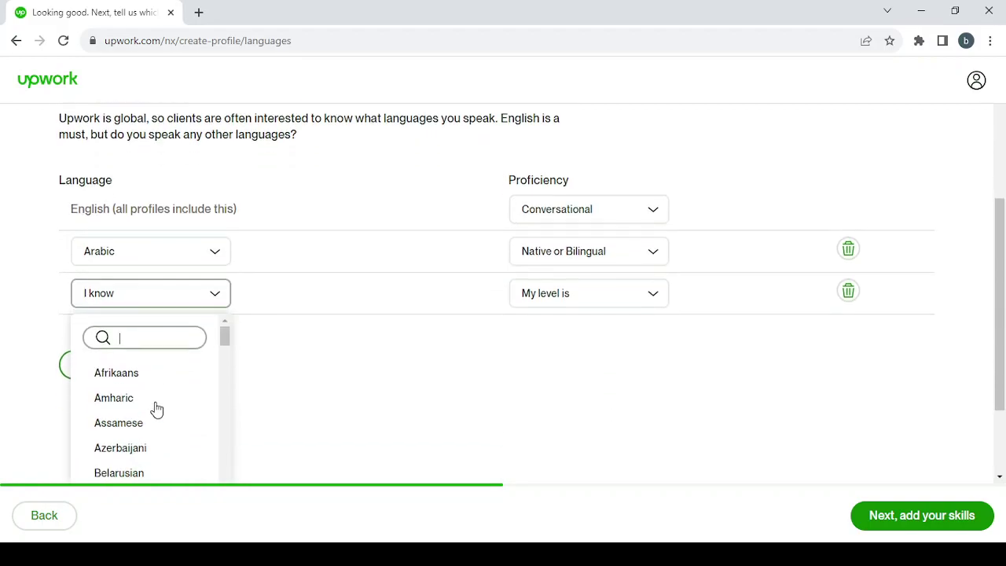
type("fr")
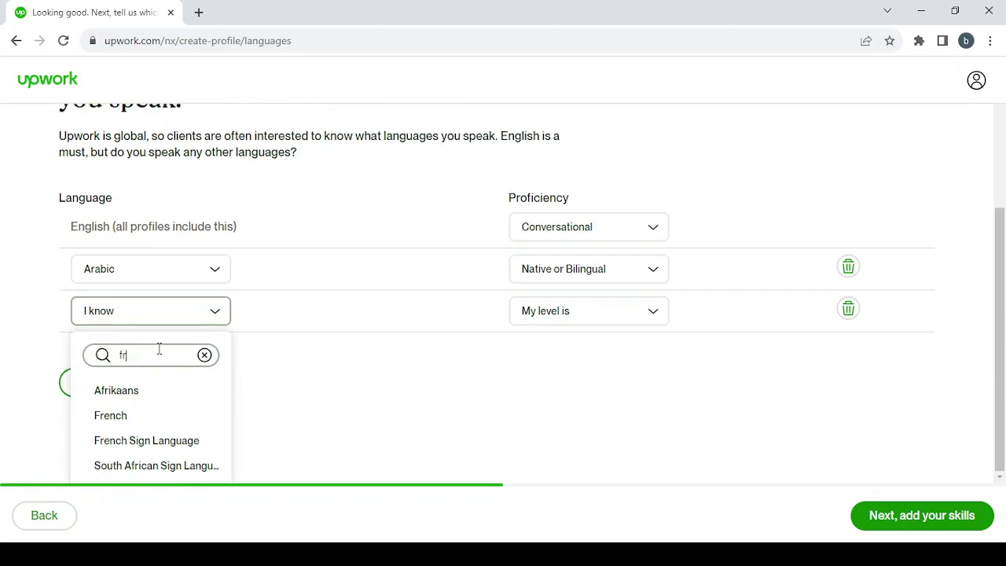
left_click(167, 416)
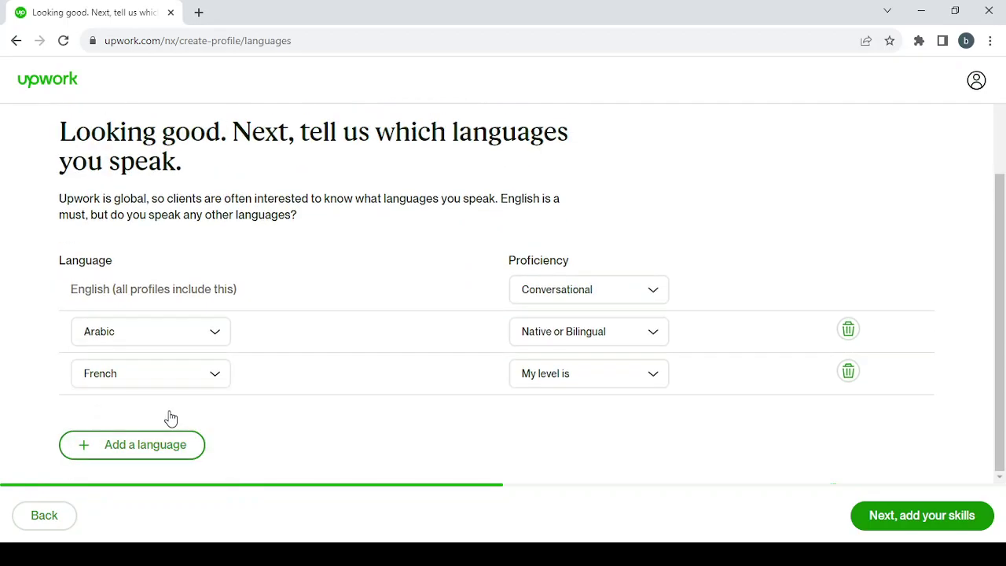
left_click(613, 370)
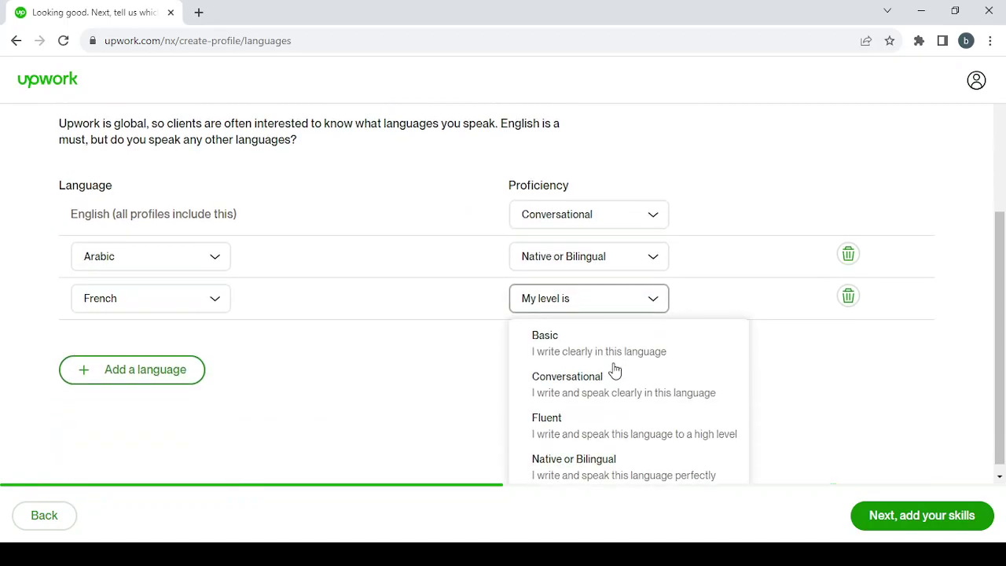
left_click(609, 333)
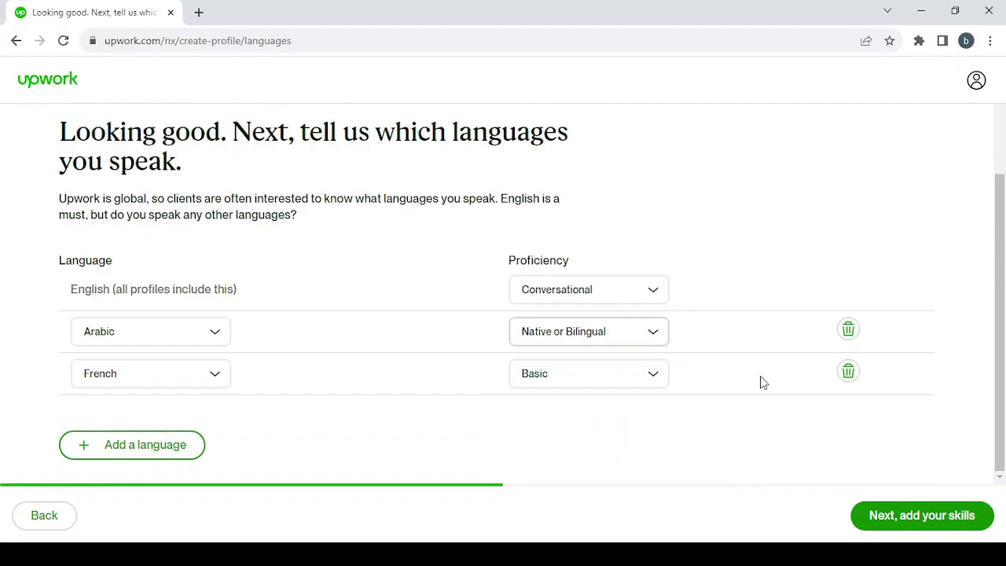
left_click(930, 521)
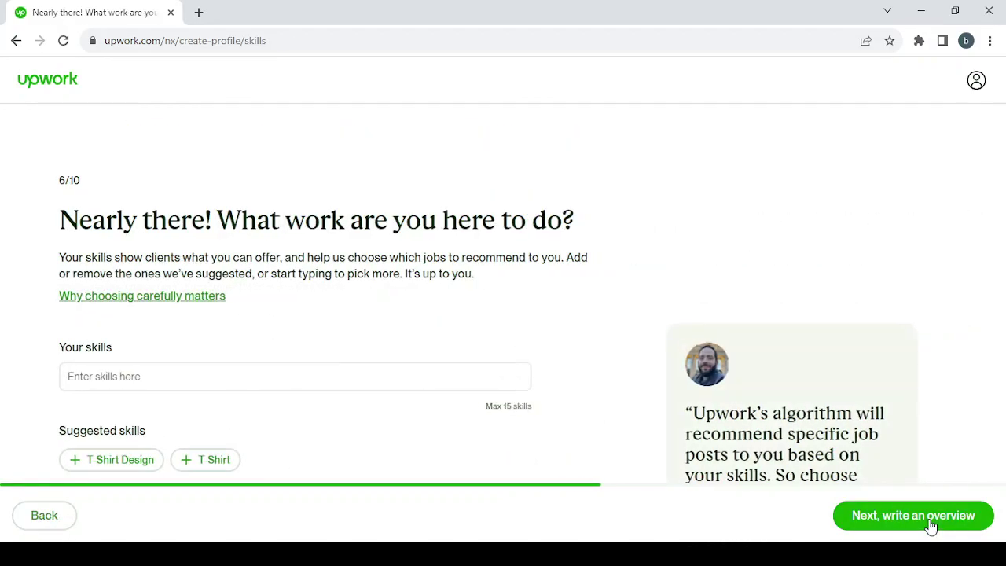
Add the suggested skills T-Shirt Design and T-Shirt to the profile.
scroll(534, 417, "down", 2)
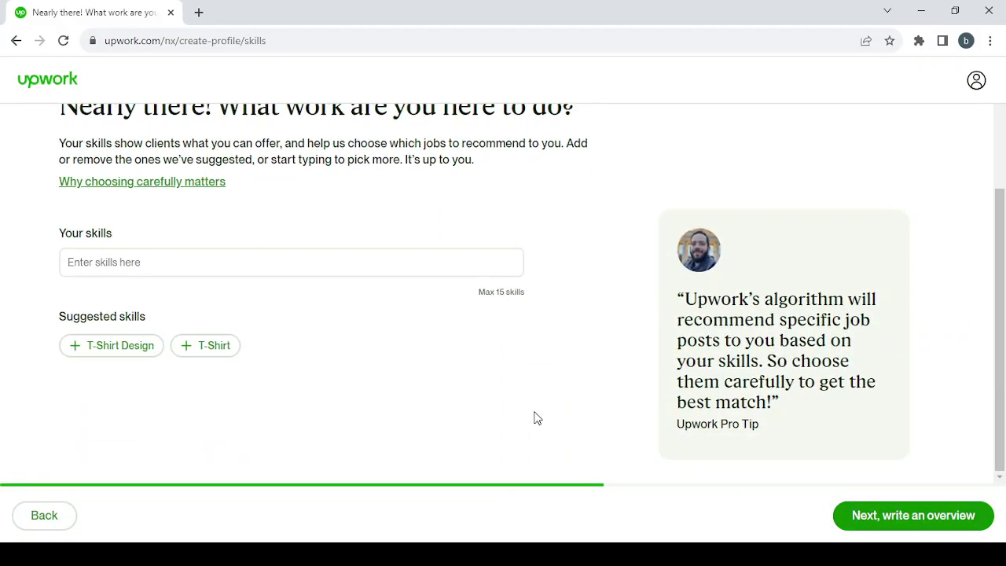
left_click(106, 355)
left_click(107, 356)
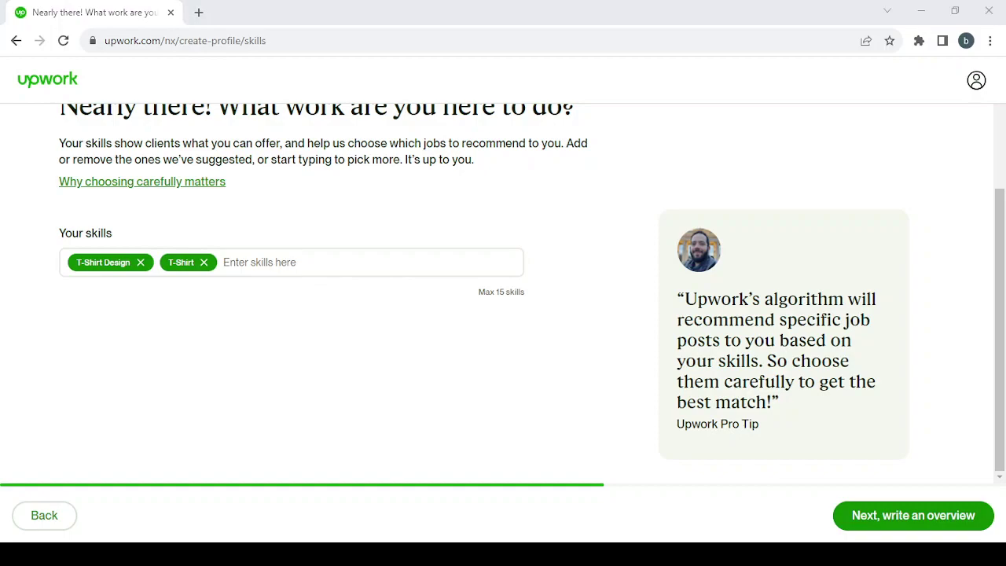
left_click(944, 530)
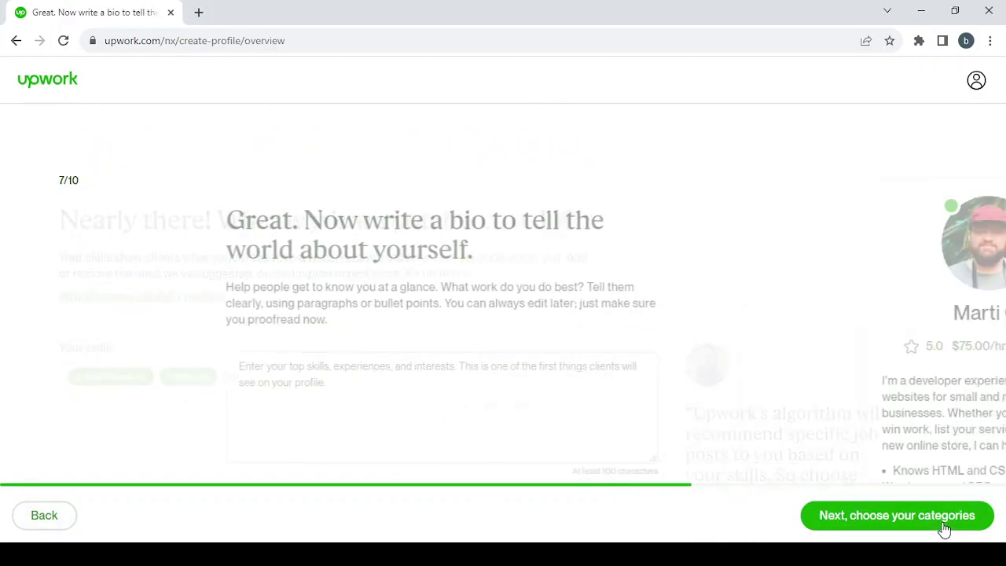
Paste a sample paragraph about building websites for small and medium-sized businesses into the bio.
scroll(500, 217, "down", 1)
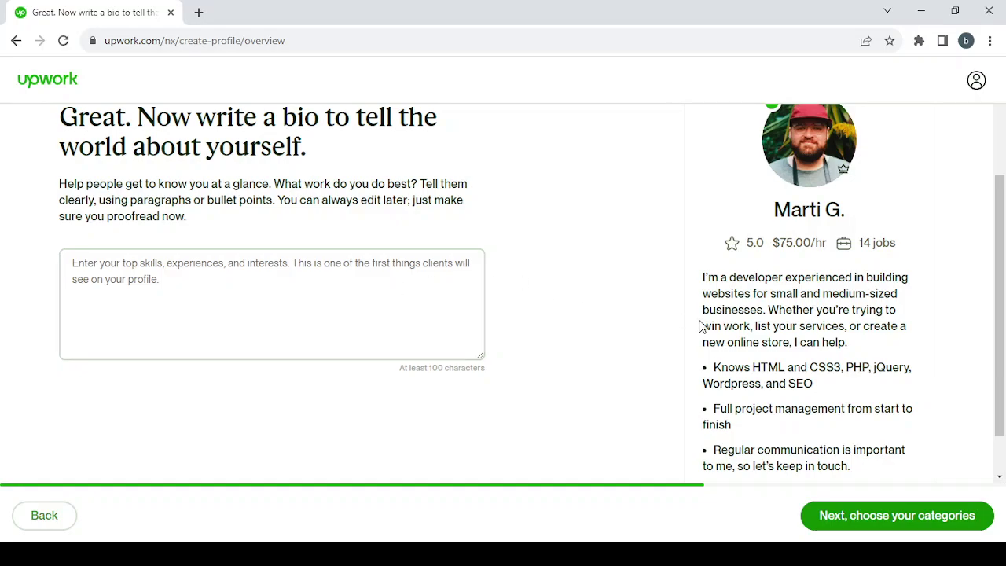
left_click_drag(853, 347, 694, 269)
key("ctrl+c")
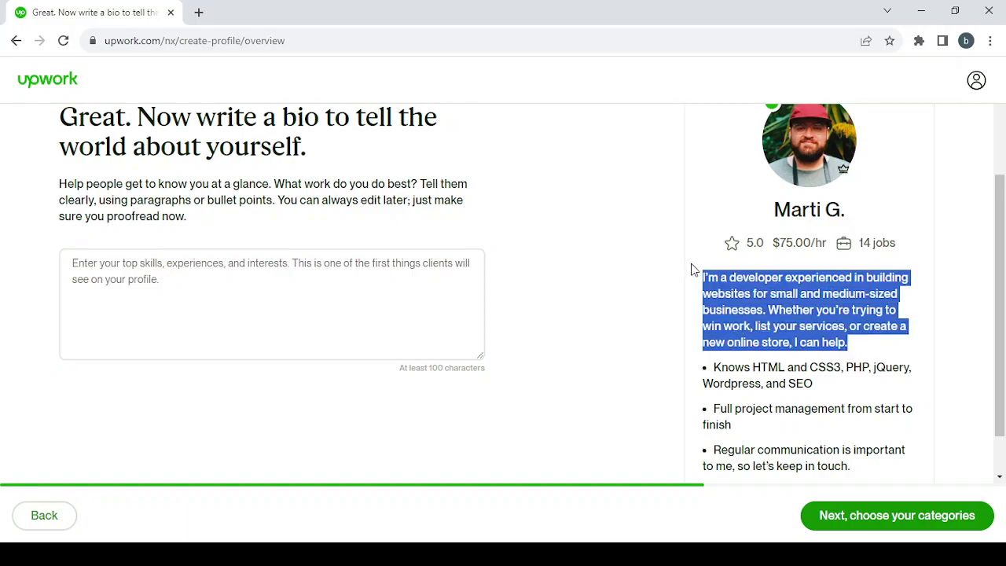
left_click(242, 257)
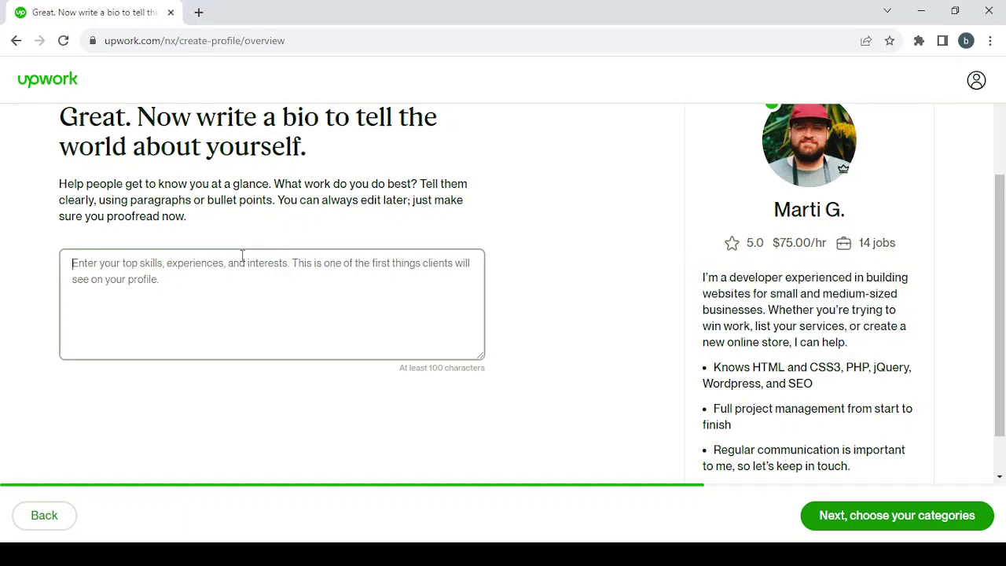
key("ctrl+v")
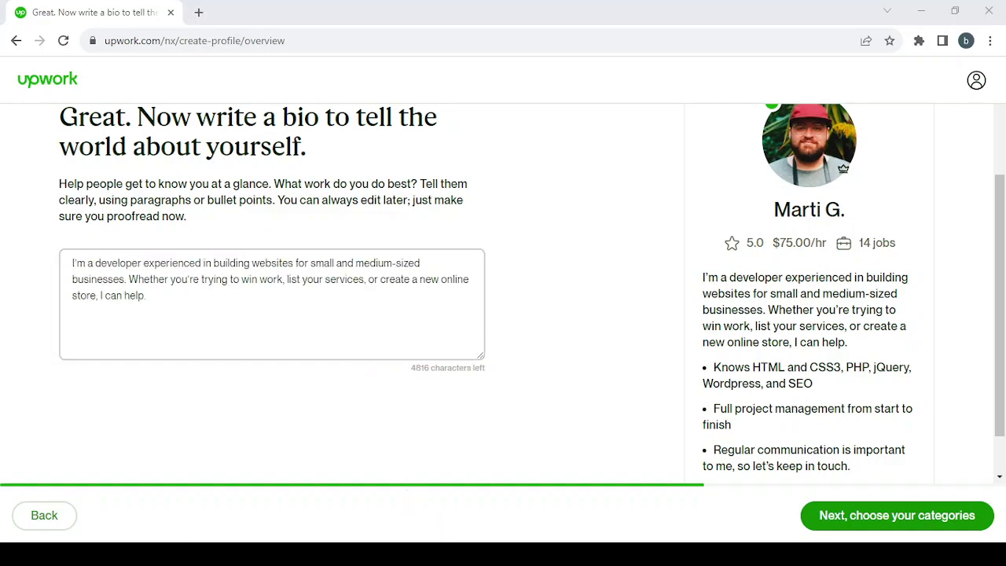
key("alt+Tab")
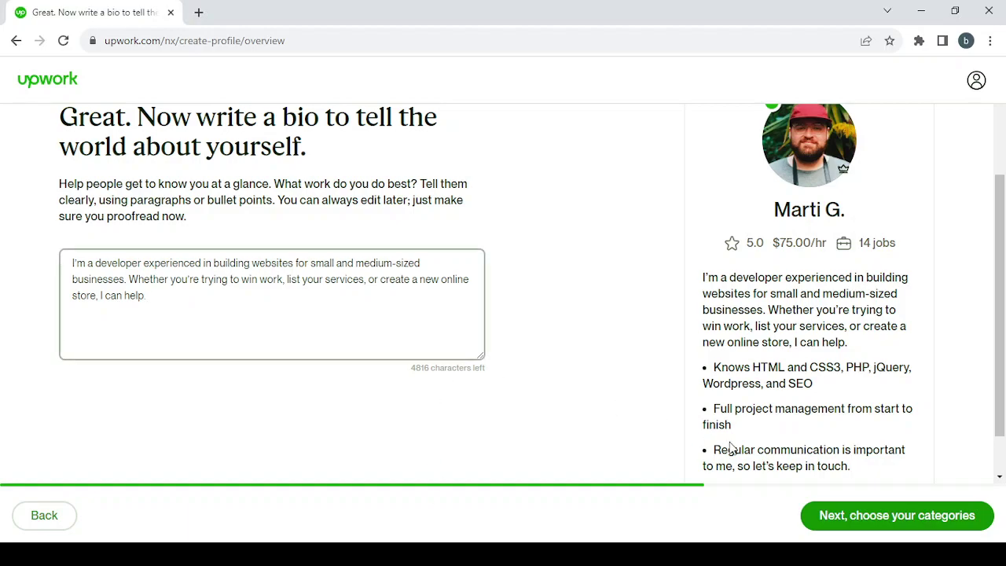
left_click(955, 515)
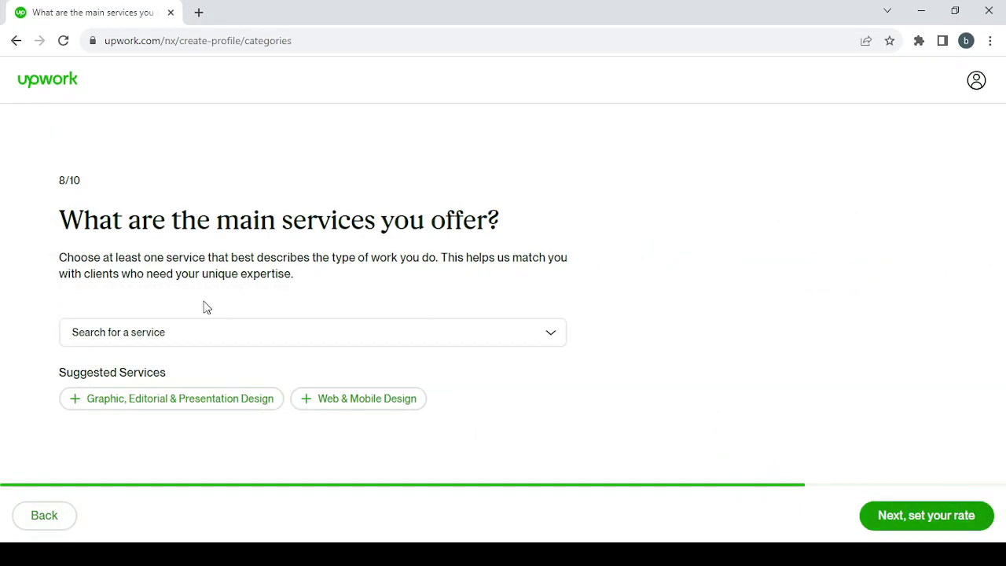
Check Graphic, Editorial & Presentation Design and Art & Illustration under Design & Creative.
left_click(400, 336)
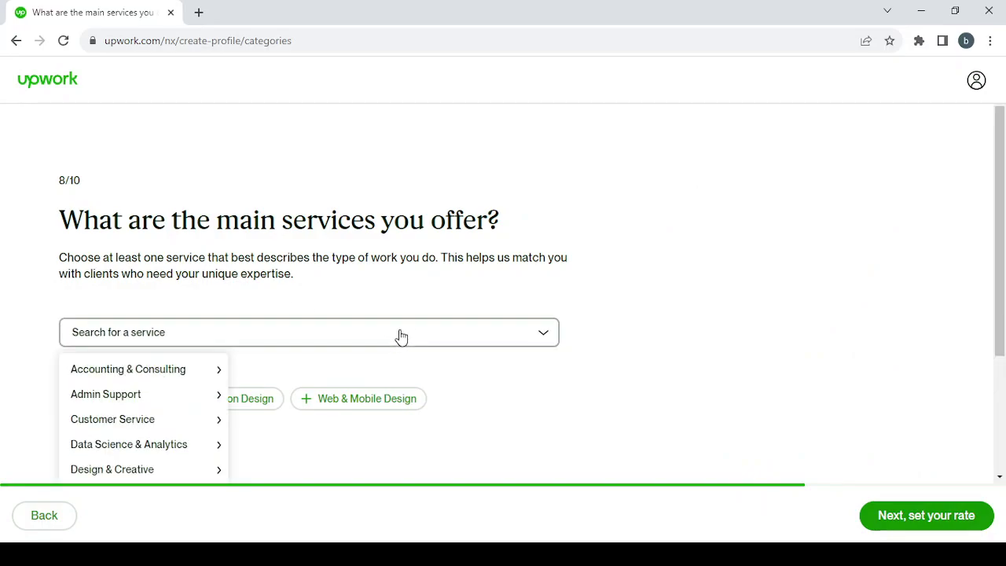
left_click(400, 337)
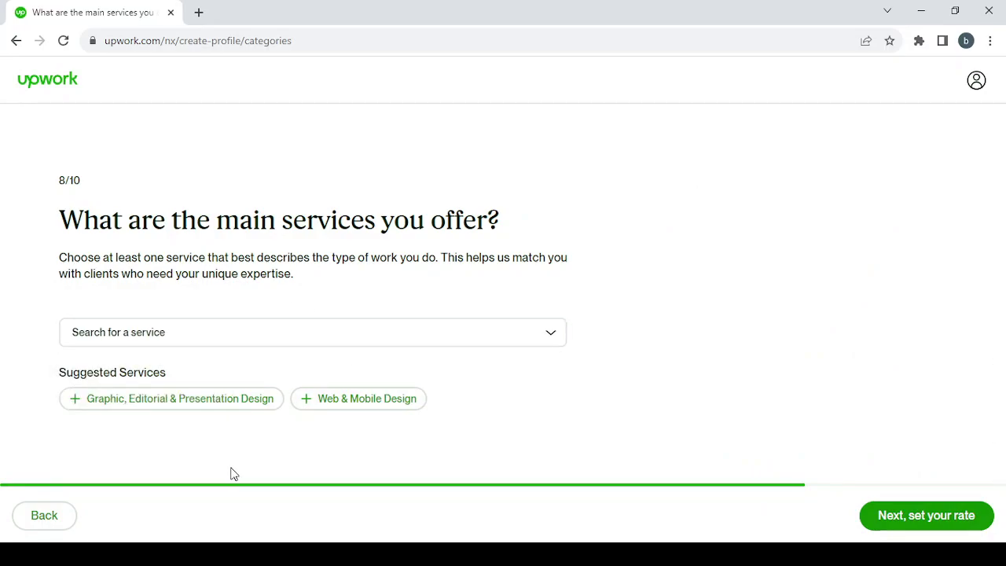
left_click(264, 342)
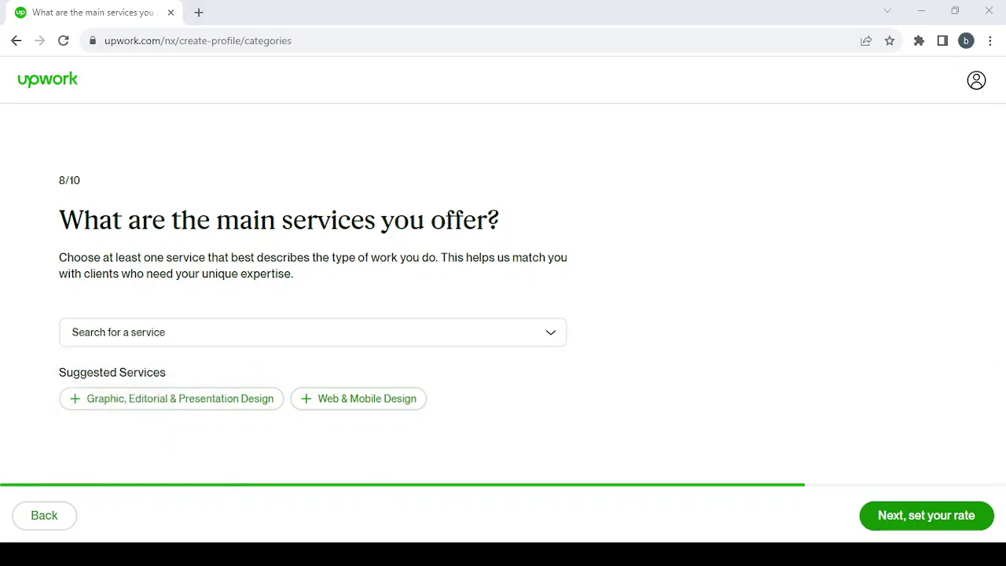
left_click(317, 347)
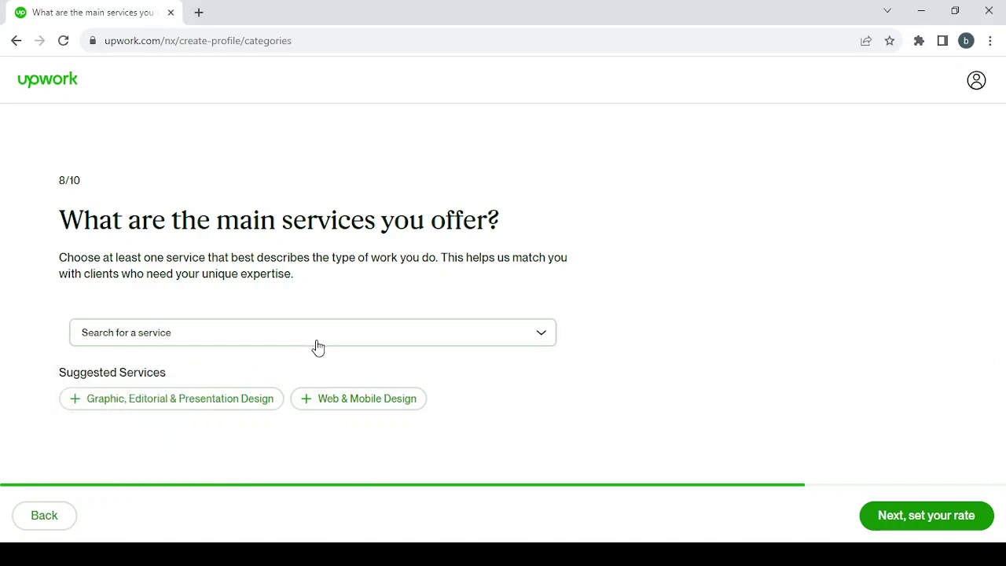
left_click(316, 348)
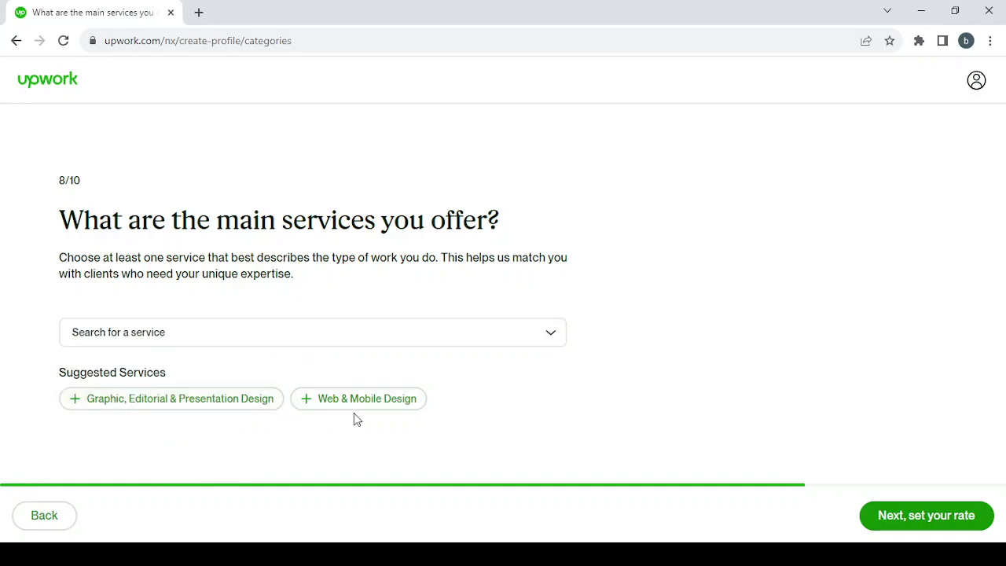
left_click(396, 337)
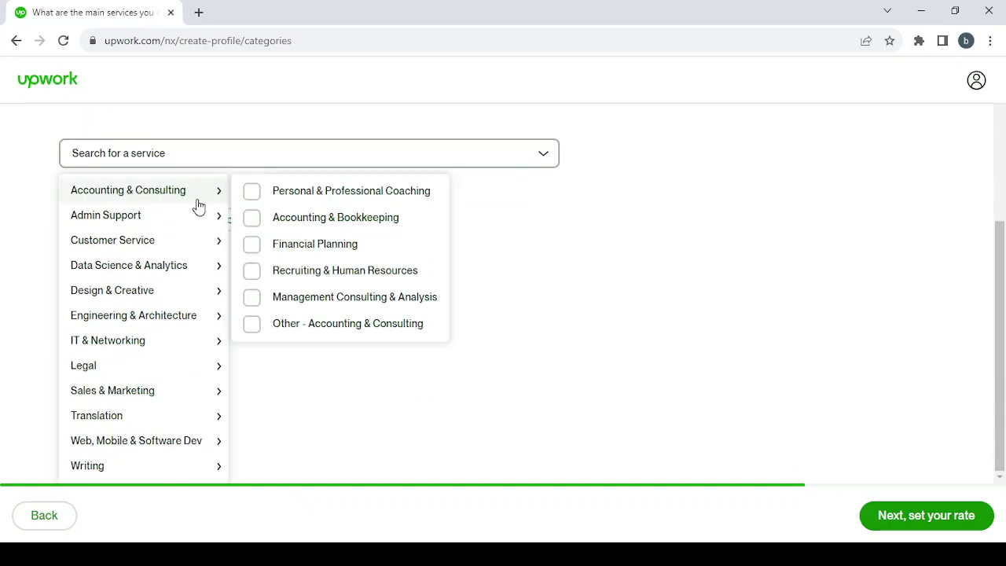
mouse_move(171, 274)
mouse_move(204, 306)
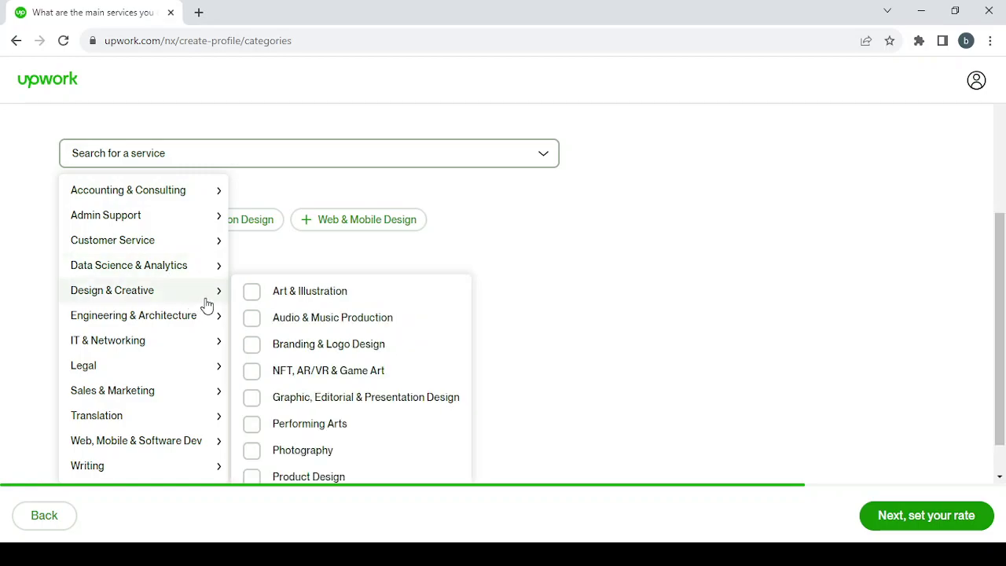
scroll(434, 324, "down", 1)
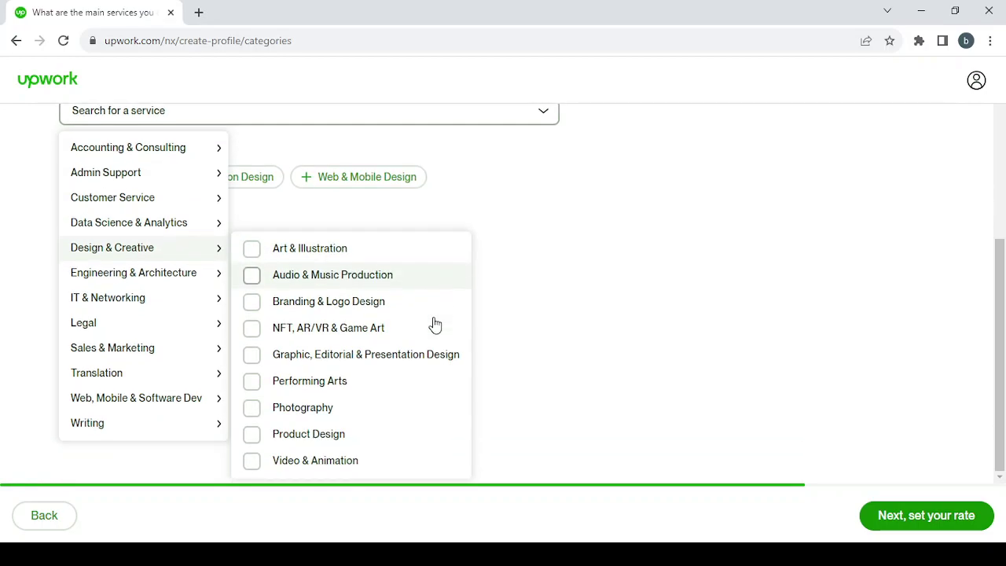
left_click(427, 362)
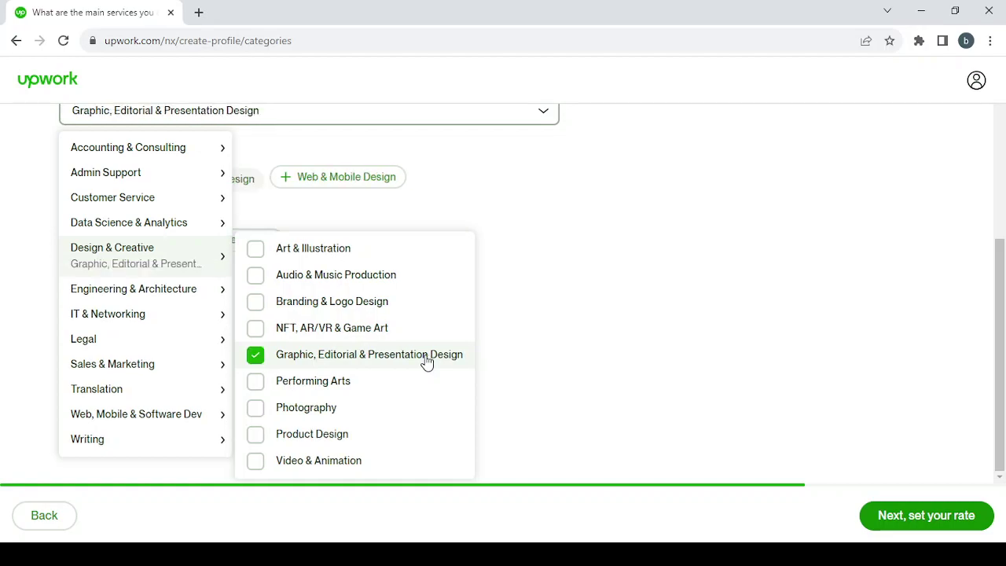
left_click(397, 252)
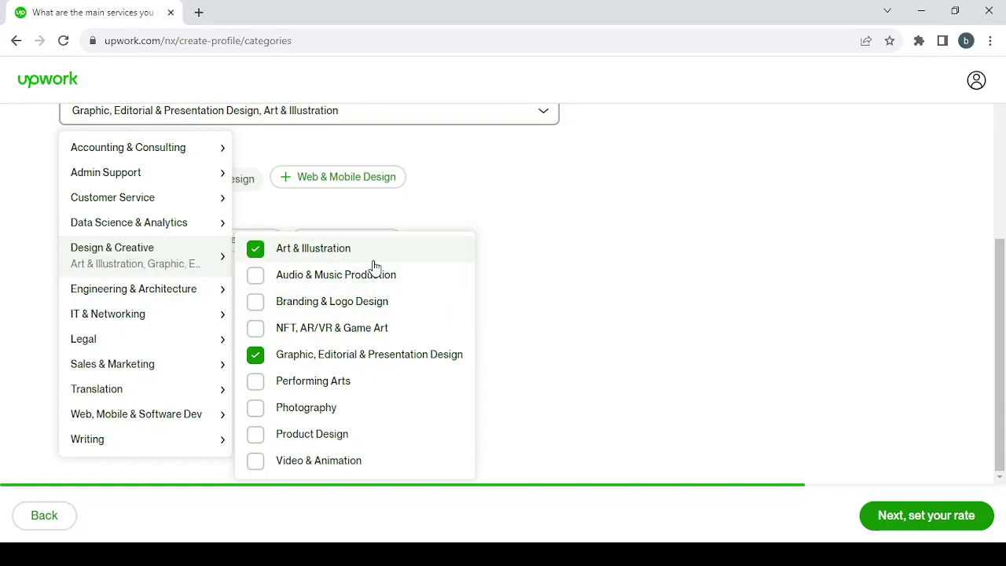
left_click(555, 404)
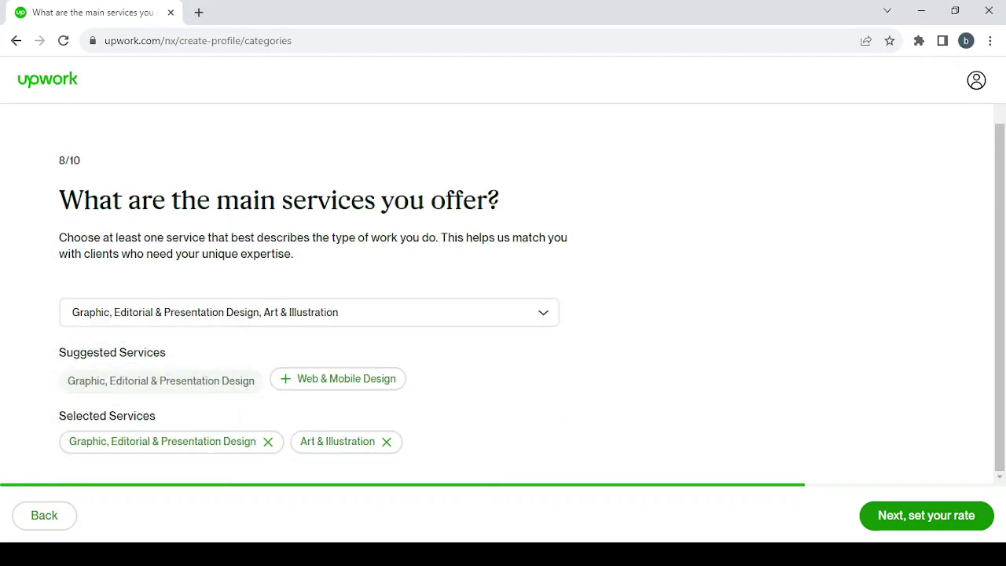
Review the chosen services in the category list and proceed to the hourly rate.
left_click(247, 317)
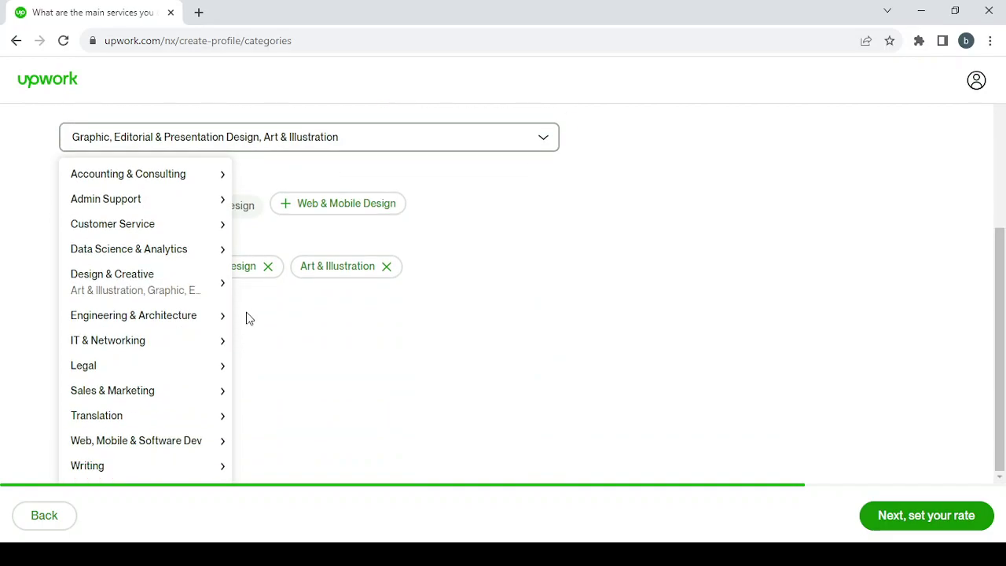
mouse_move(226, 424)
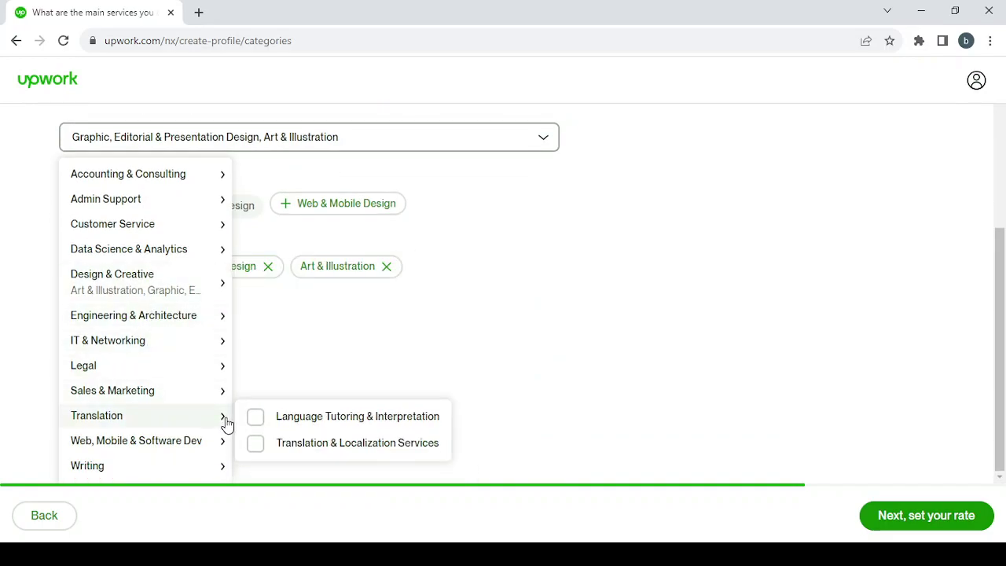
mouse_move(216, 402)
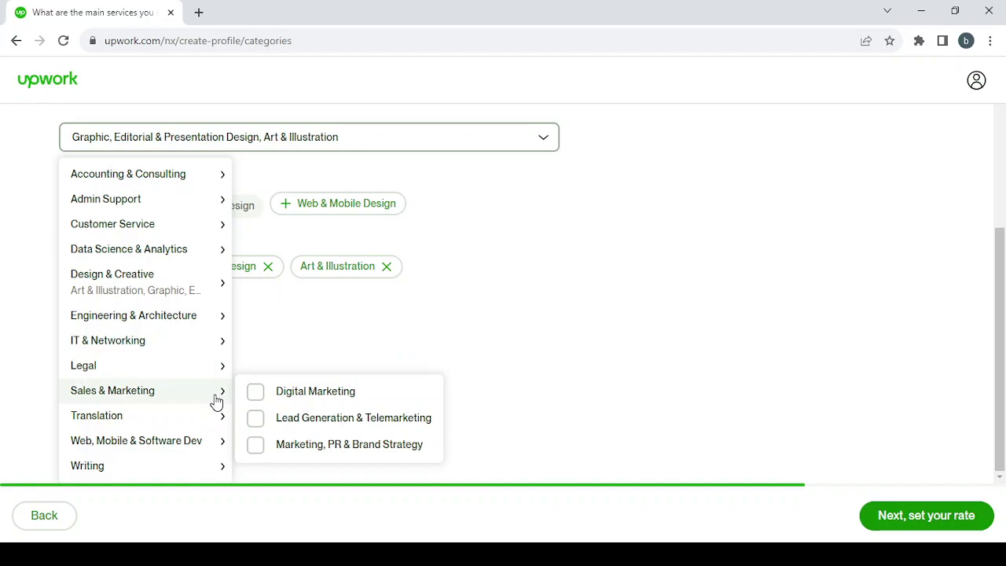
left_click(621, 283)
left_click(930, 520)
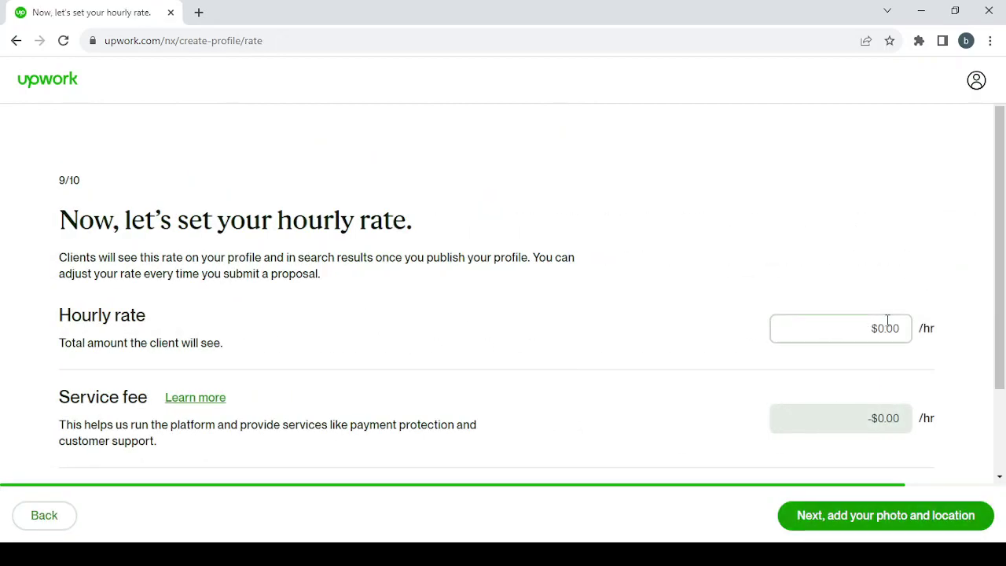
Enter an hourly rate of $20.00, leaving a $2.00 service fee.
left_click(887, 330)
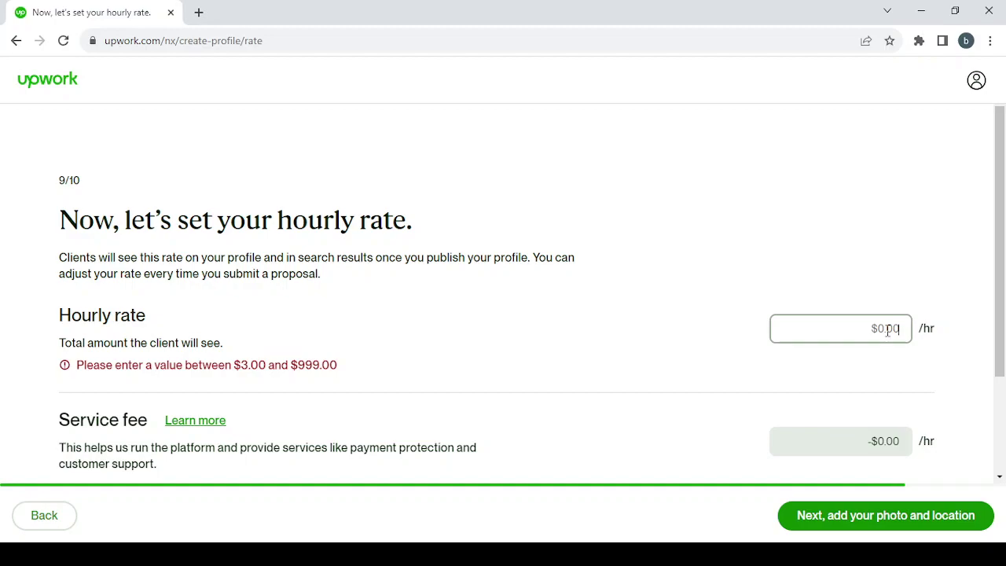
type("20")
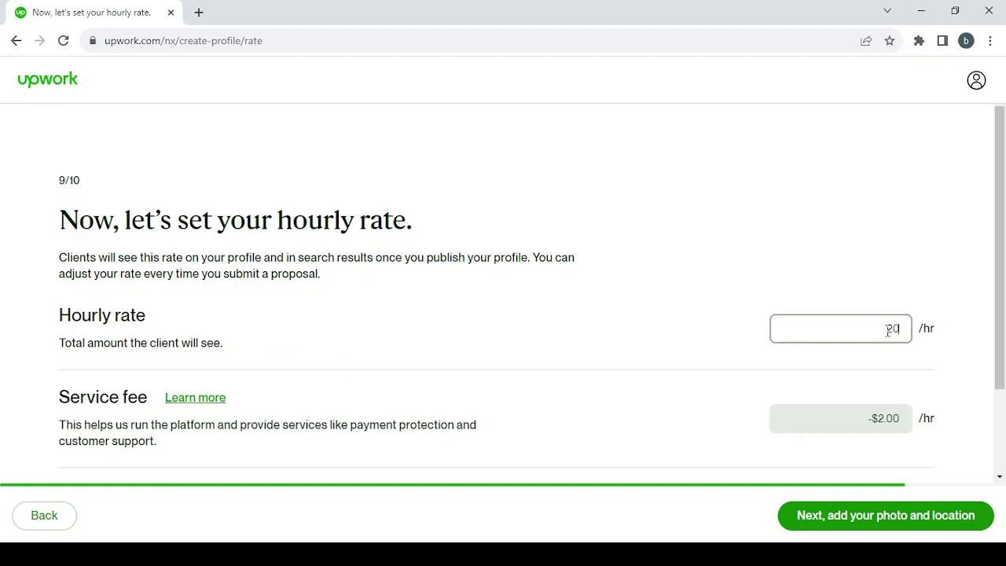
left_click(913, 513)
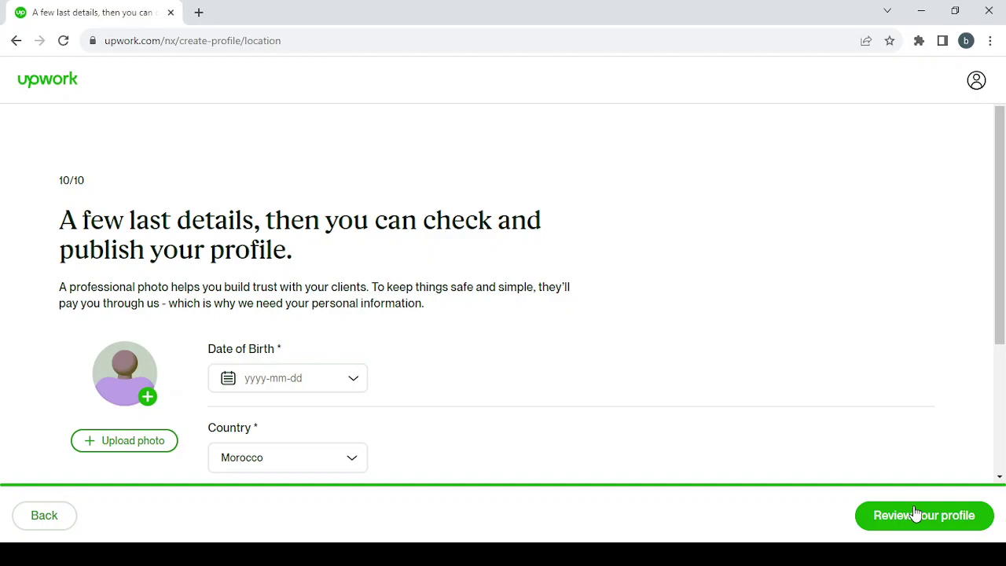
scroll(525, 424, "down", 3)
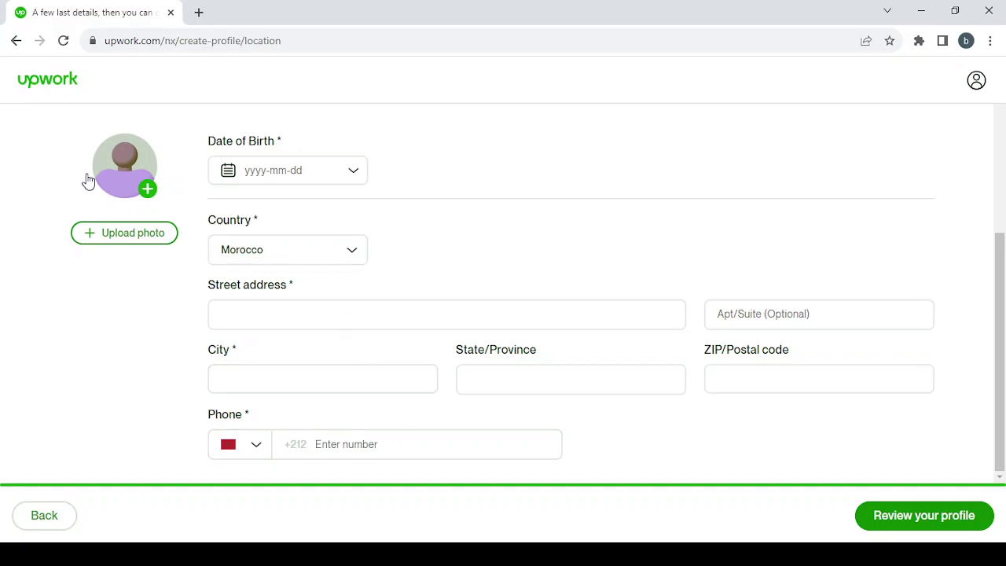
left_click(103, 229)
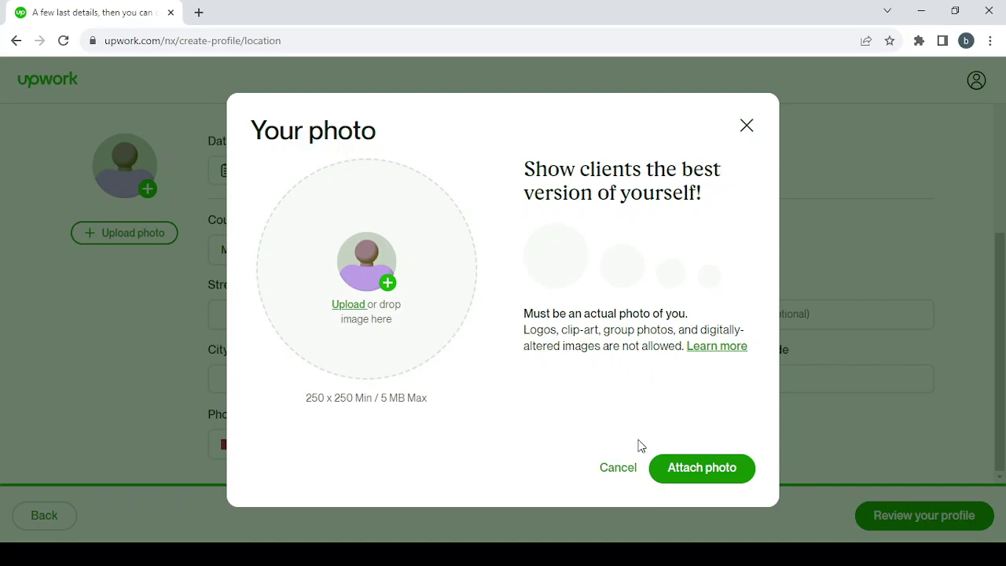
left_click(629, 474)
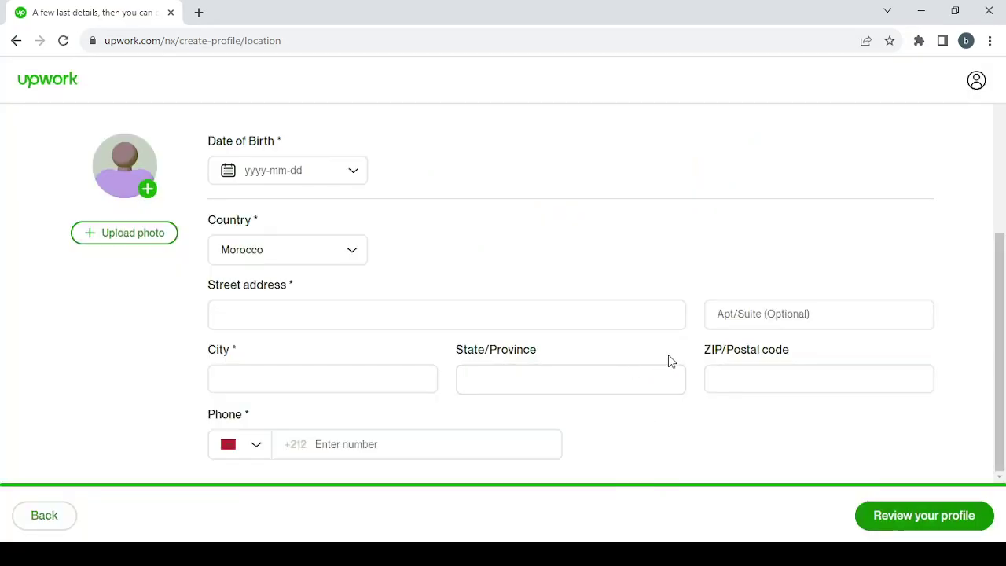
Log out from the account menu and go back to the public Upwork homepage via the logo.
left_click(975, 83)
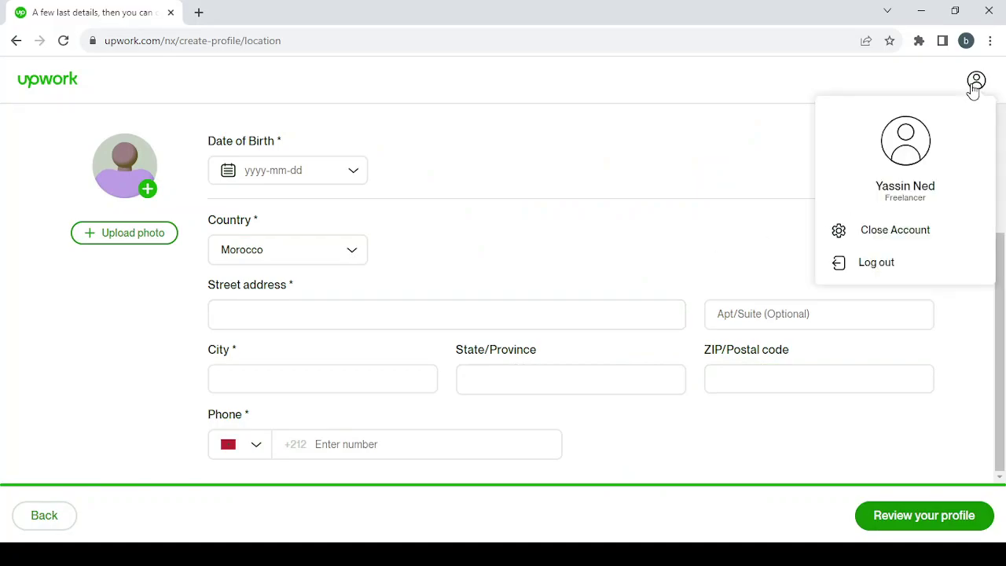
left_click(882, 270)
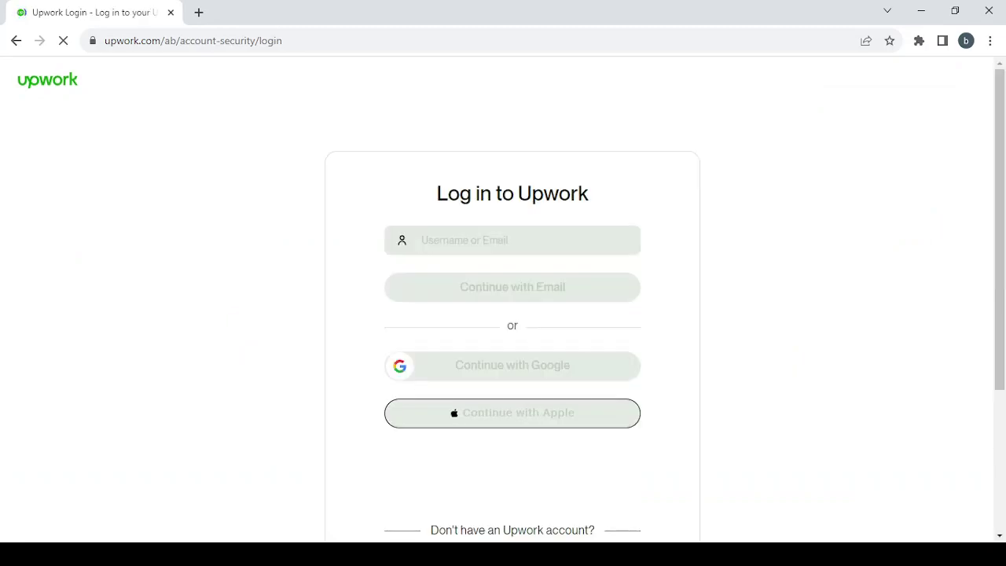
left_click(43, 86)
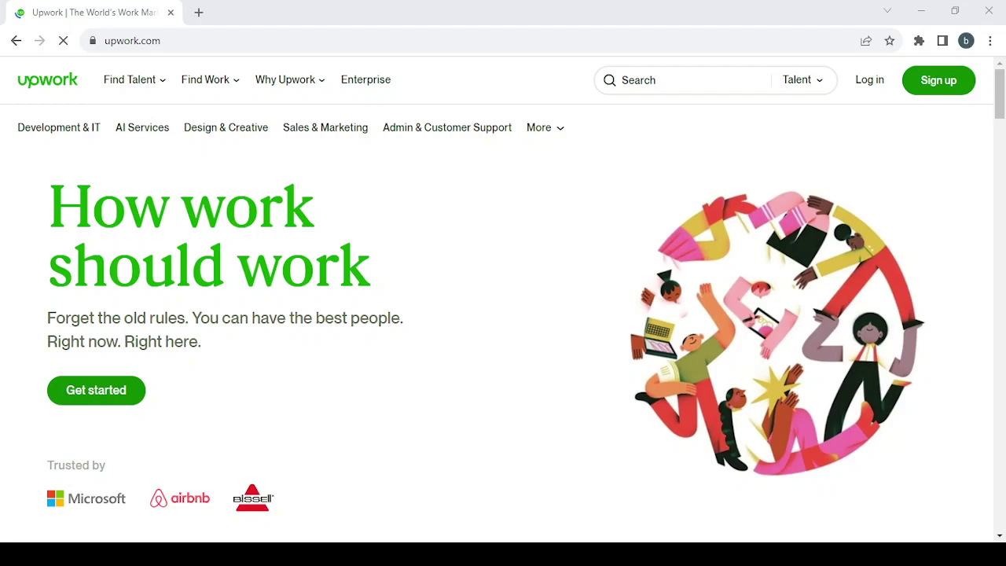
left_click(695, 86)
type("T-shirt Designer")
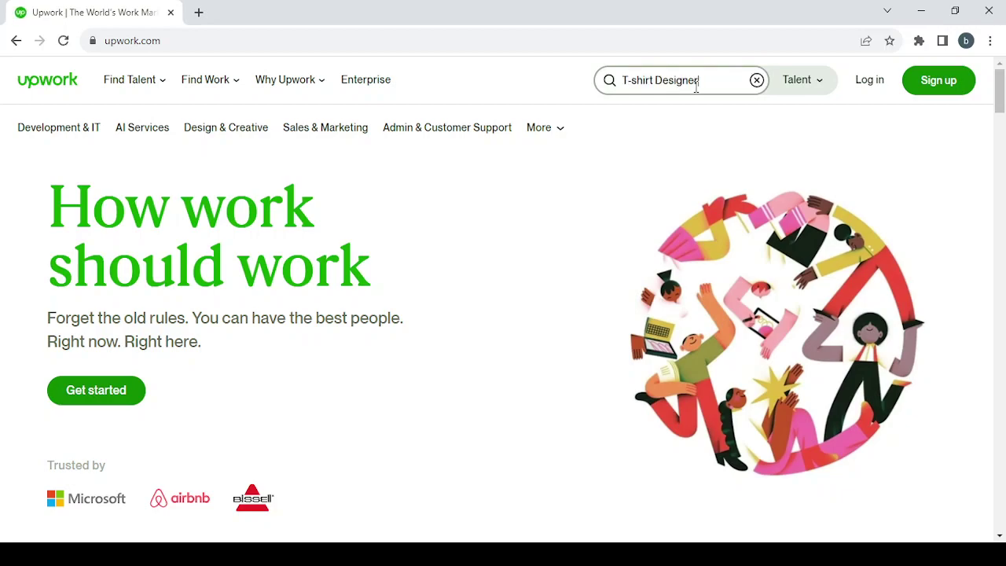
key("Return")
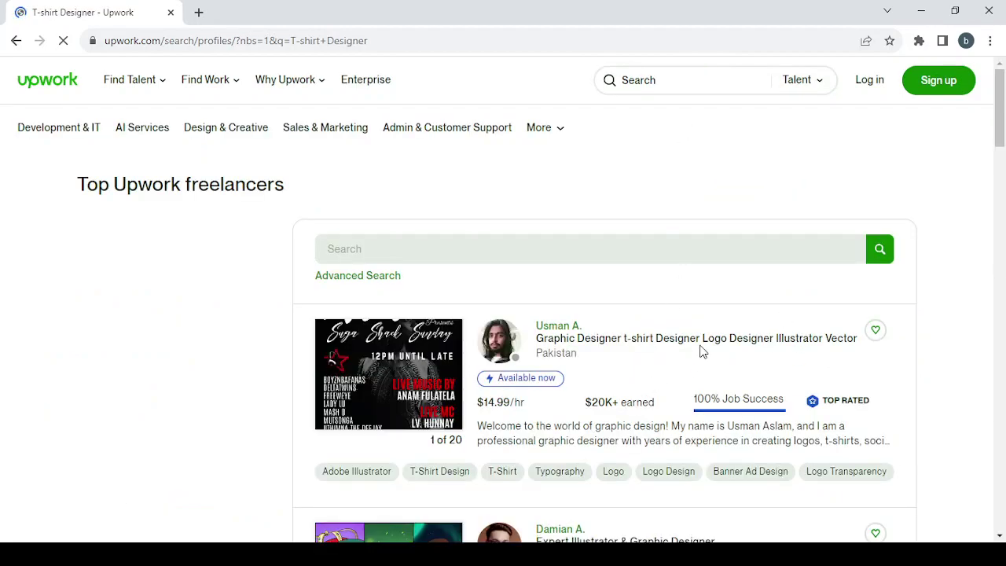
scroll(702, 352, "down", 2)
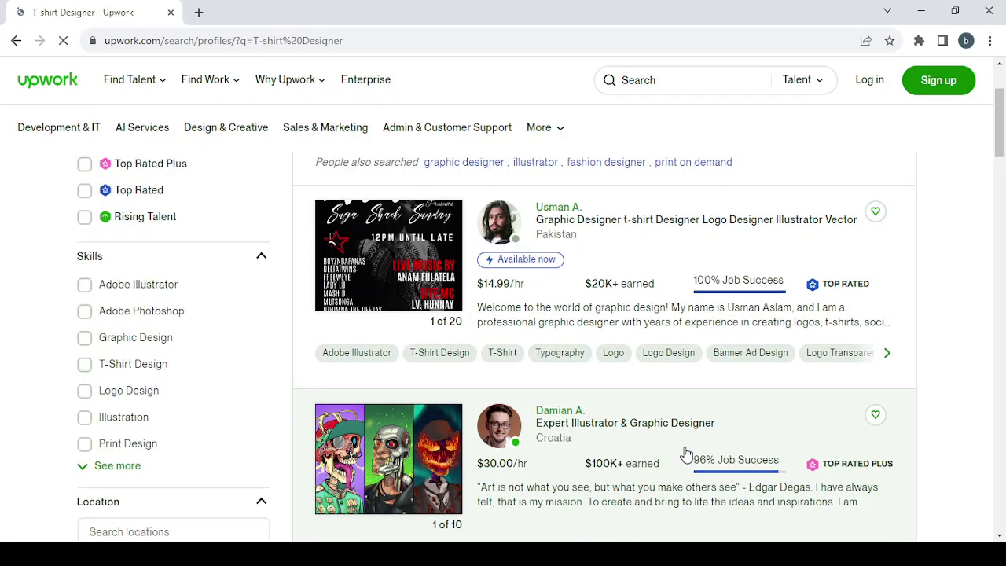
scroll(686, 454, "down", 3)
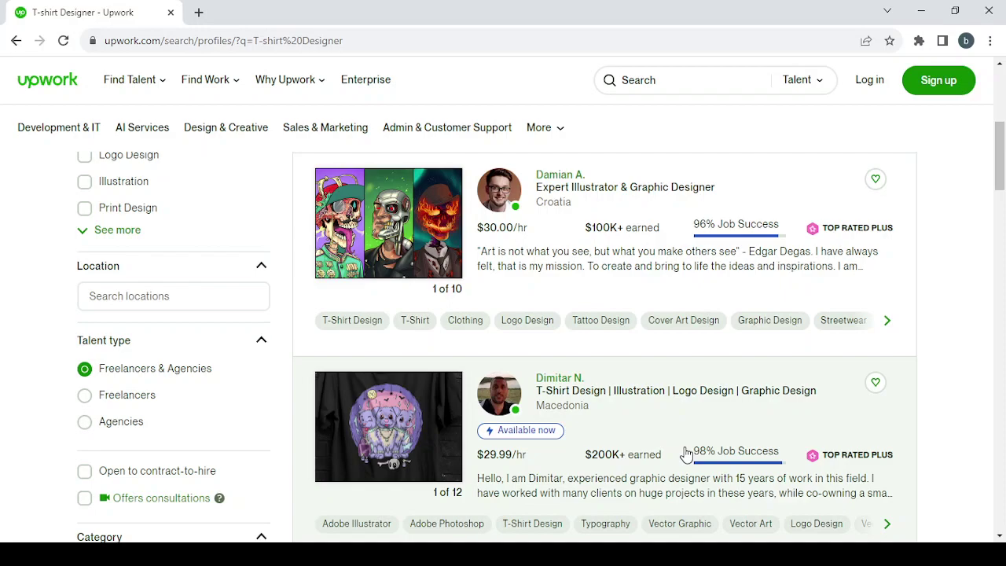
scroll(685, 454, "down", 3)
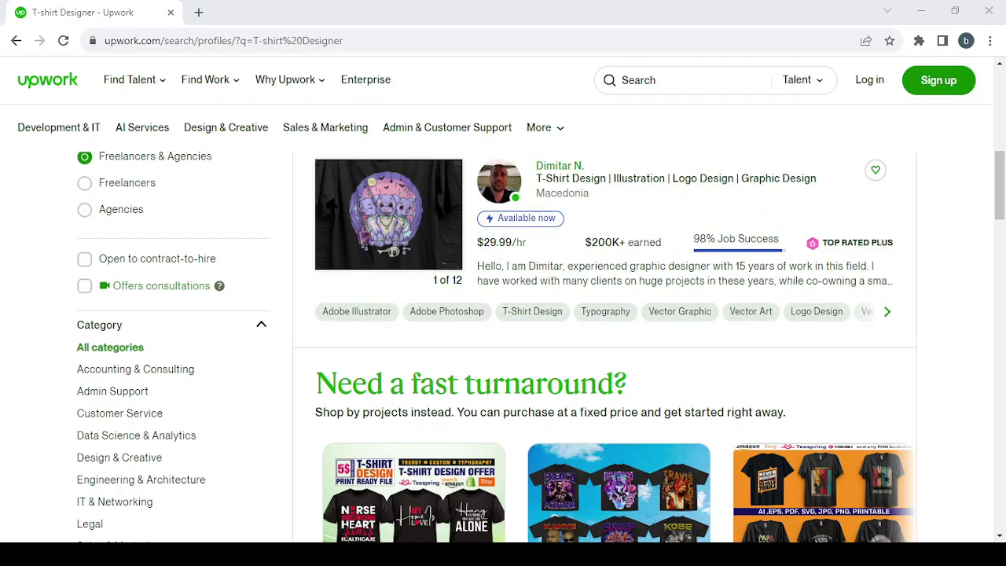
scroll(723, 262, "down", 3)
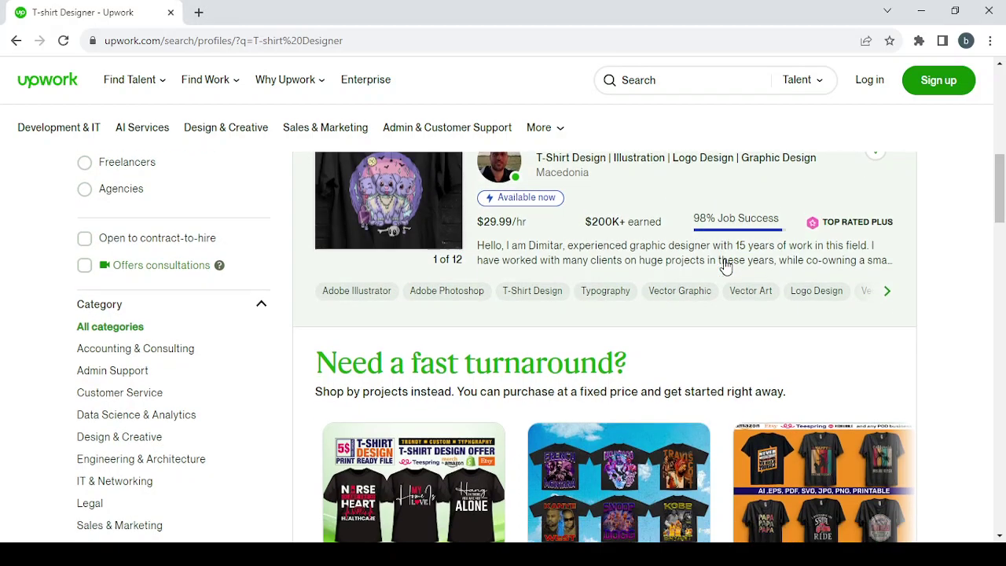
scroll(724, 263, "down", 3)
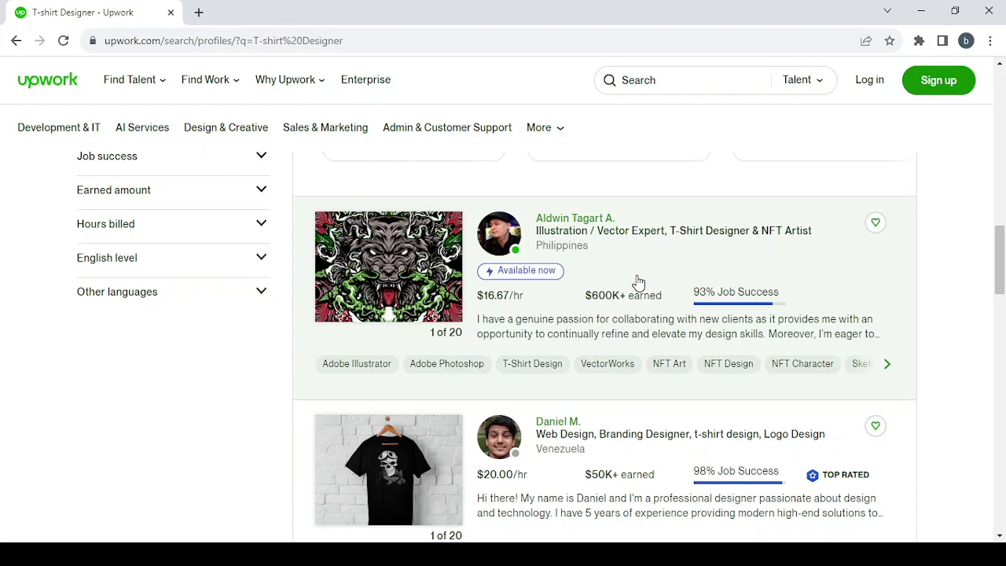
scroll(638, 282, "down", 4)
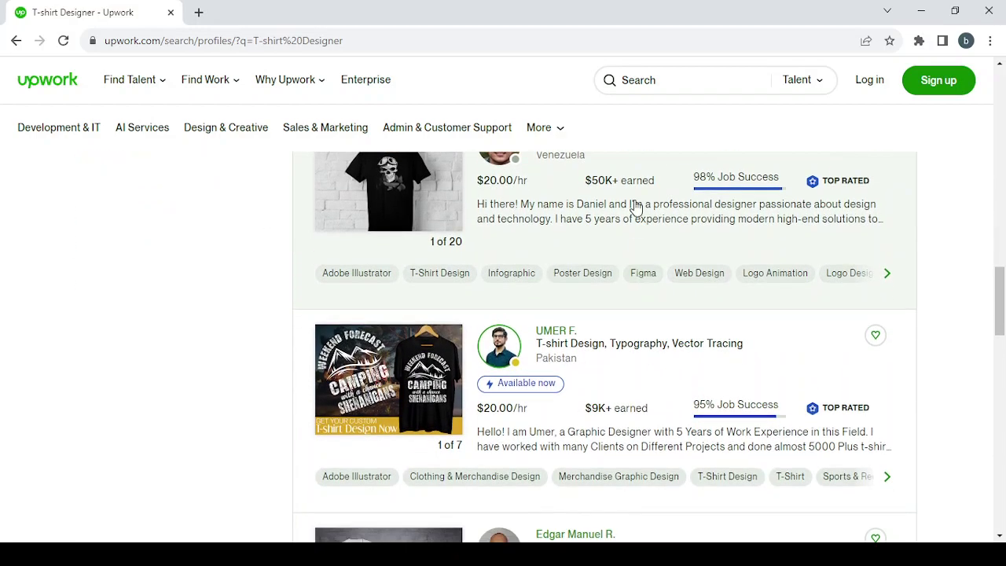
scroll(665, 419, "down", 1)
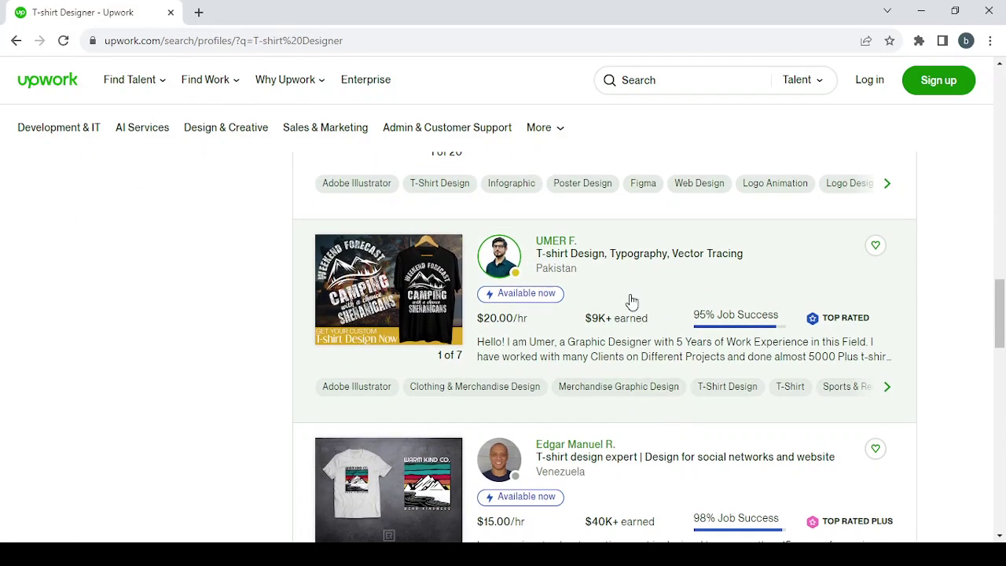
scroll(631, 301, "down", 2)
scroll(629, 299, "down", 1)
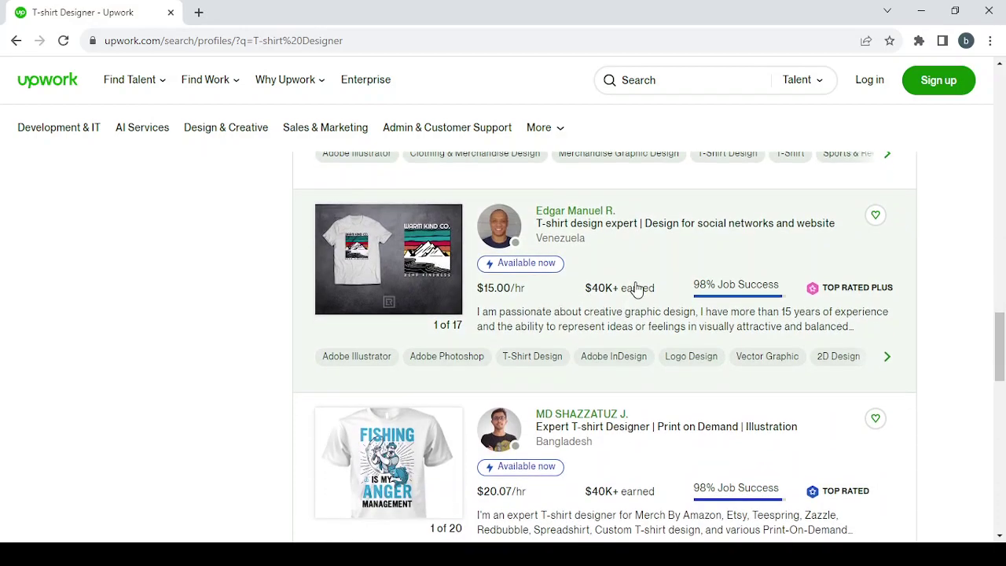
scroll(637, 289, "down", 4)
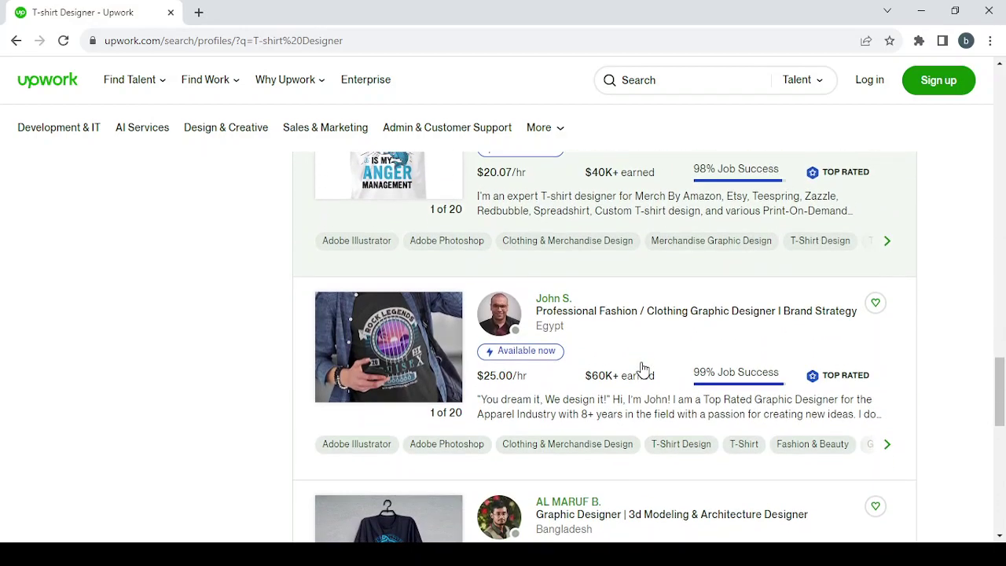
scroll(641, 367, "down", 4)
scroll(643, 369, "up", 9)
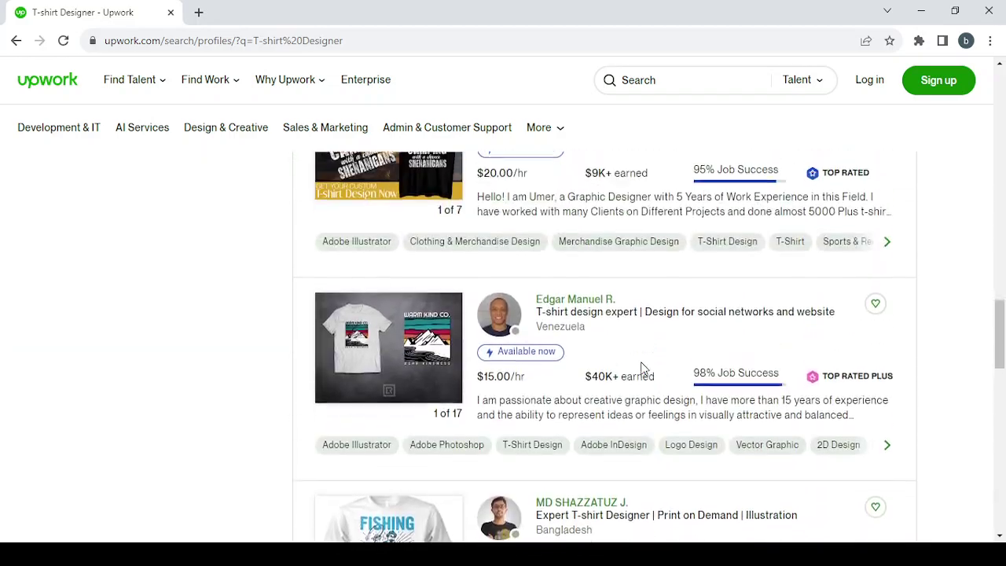
scroll(641, 367, "up", 8)
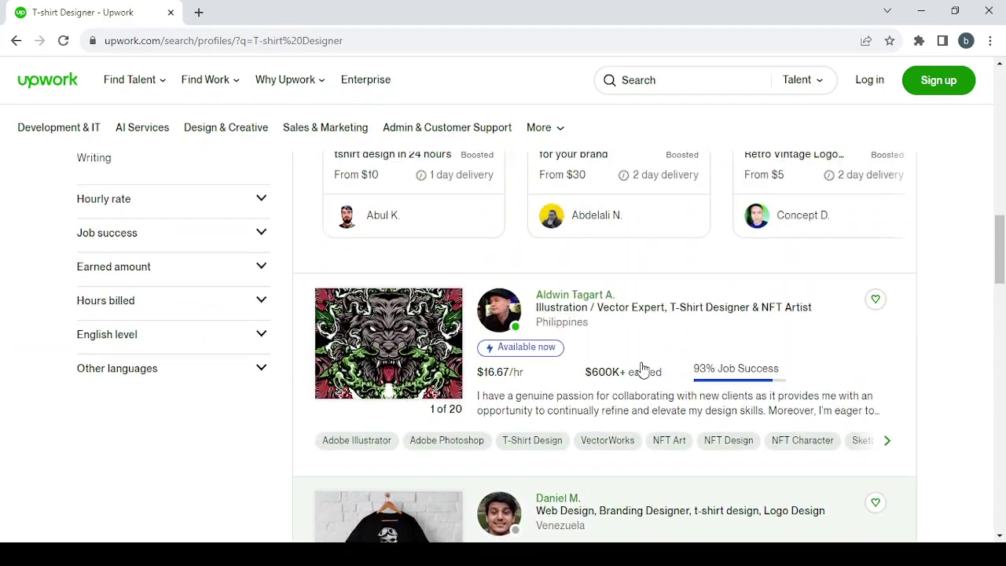
scroll(641, 370, "up", 1)
scroll(595, 382, "down", 1)
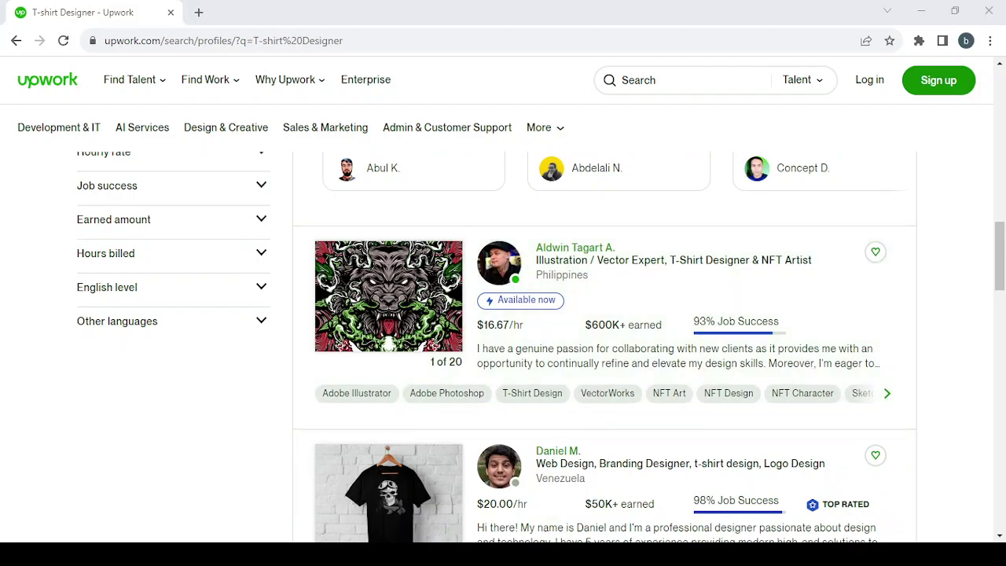
left_click(563, 250)
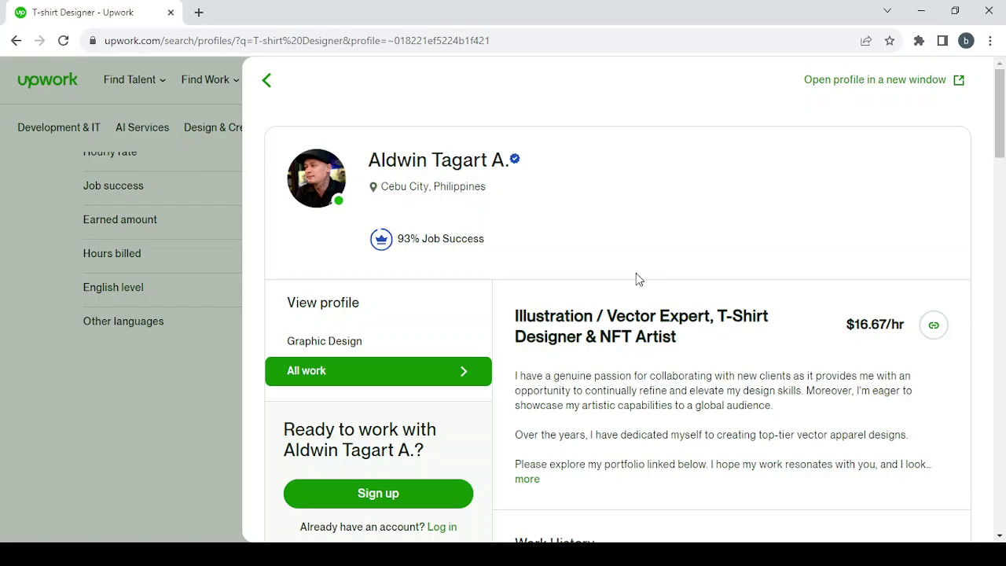
scroll(637, 275, "down", 2)
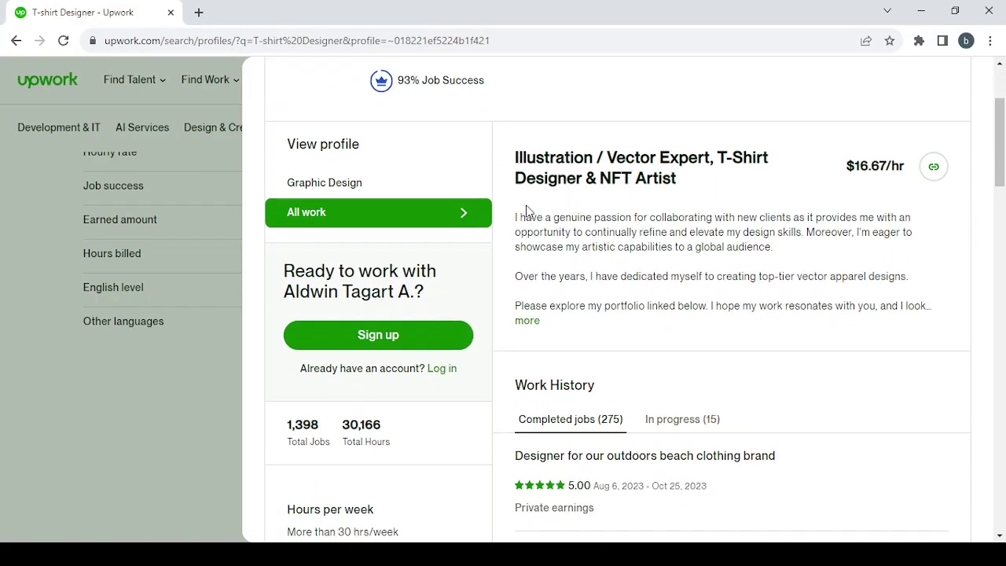
left_click(528, 321)
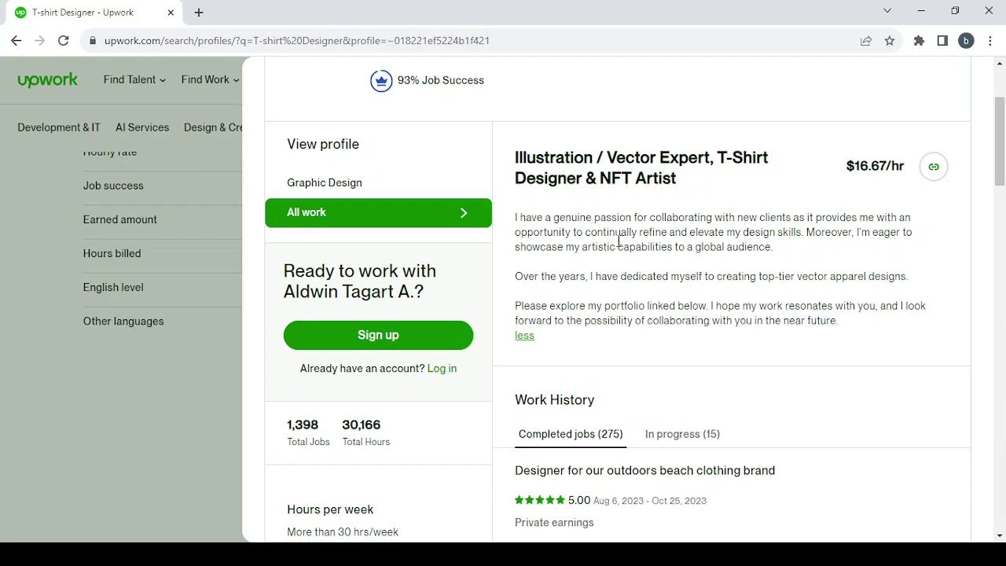
scroll(692, 277, "down", 3)
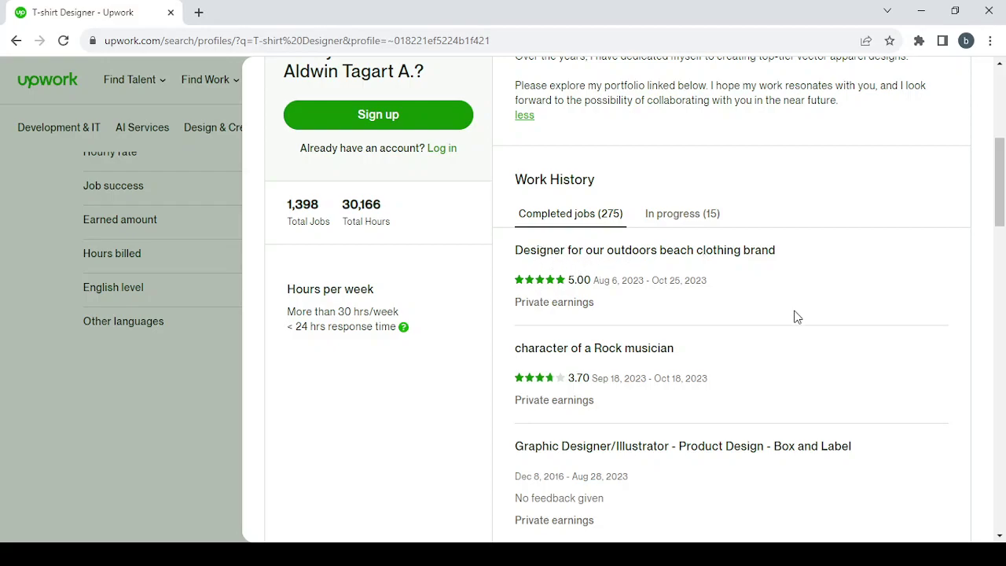
scroll(794, 317, "down", 2)
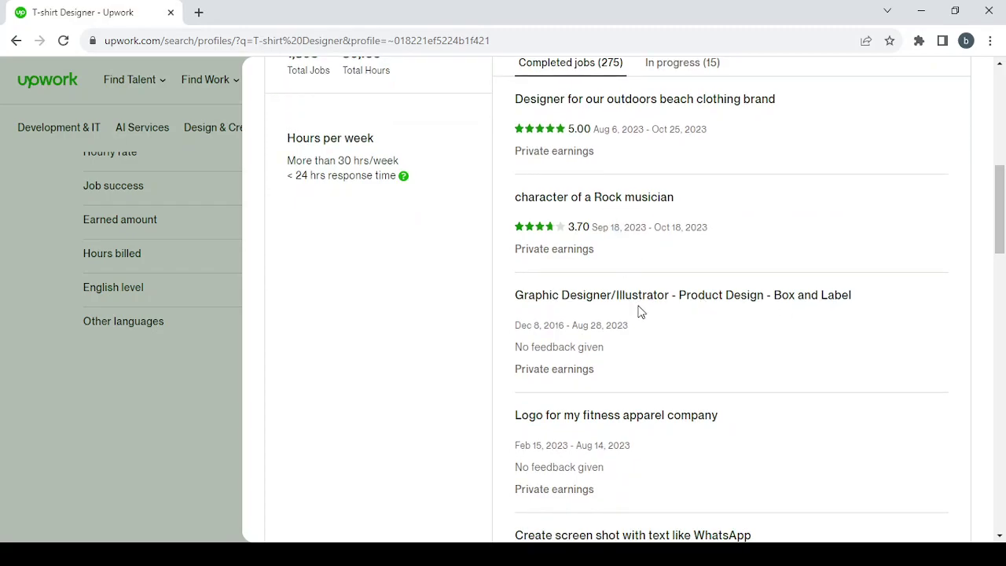
scroll(638, 312, "down", 1)
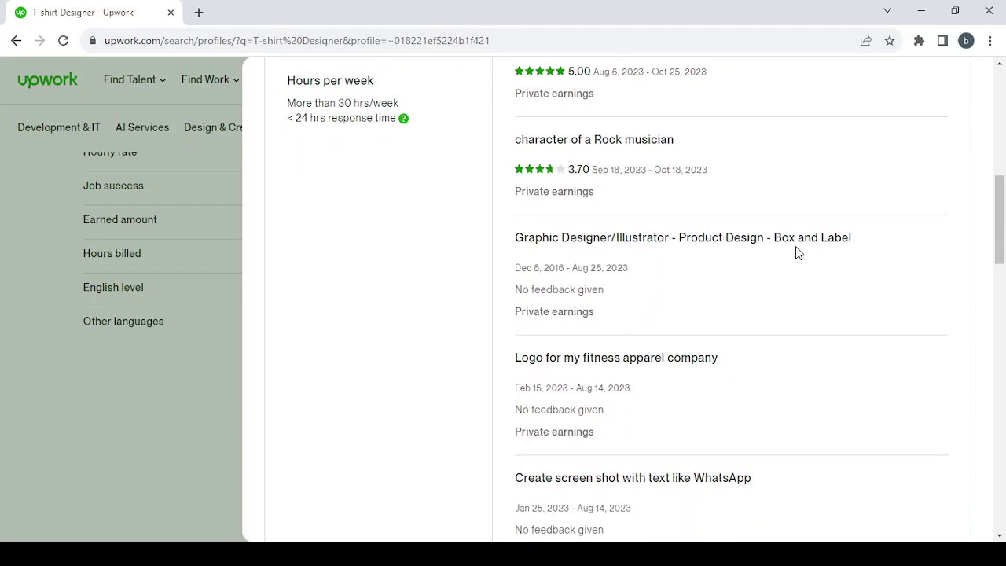
scroll(797, 252, "down", 3)
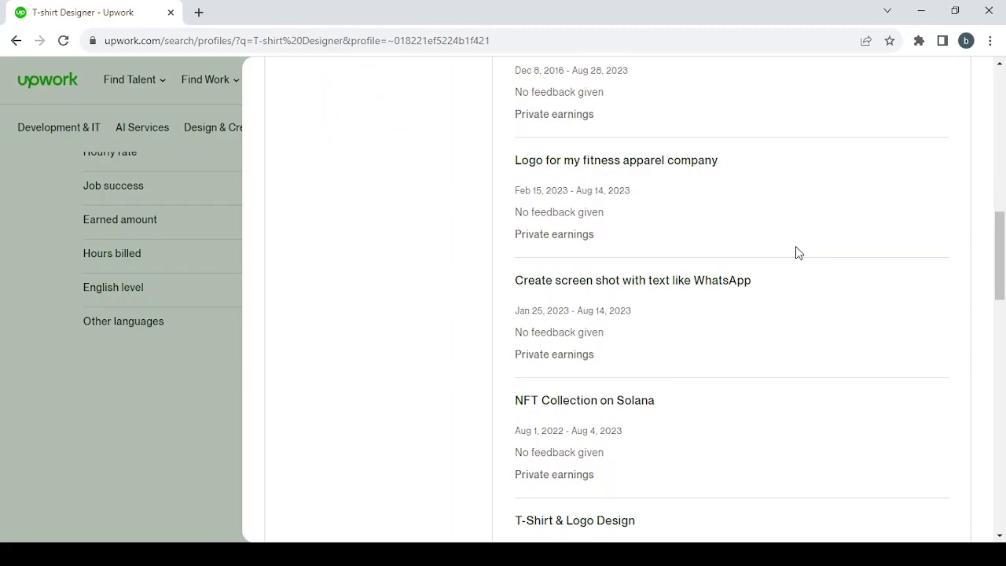
scroll(733, 244, "down", 2)
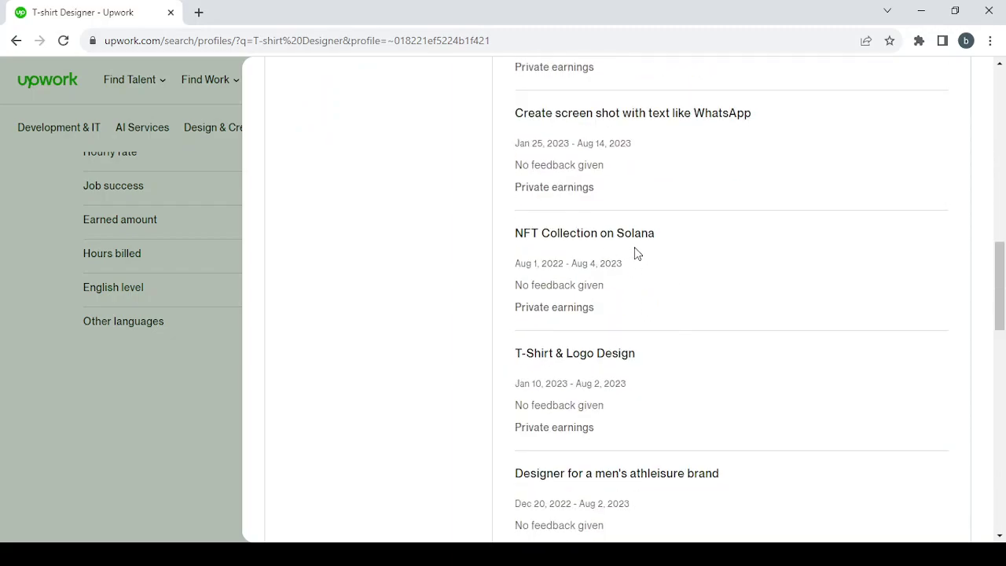
scroll(638, 255, "down", 2)
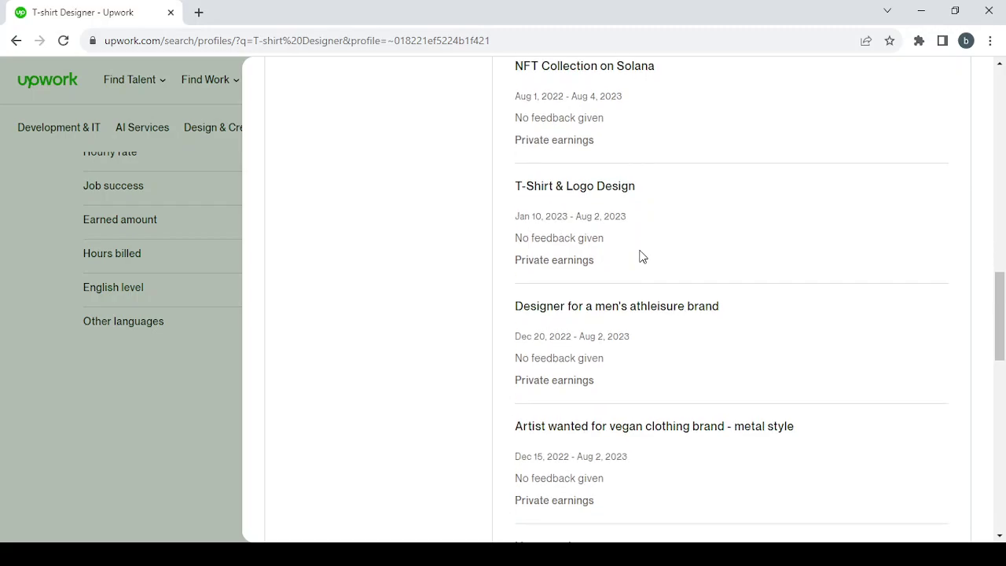
scroll(640, 256, "down", 5)
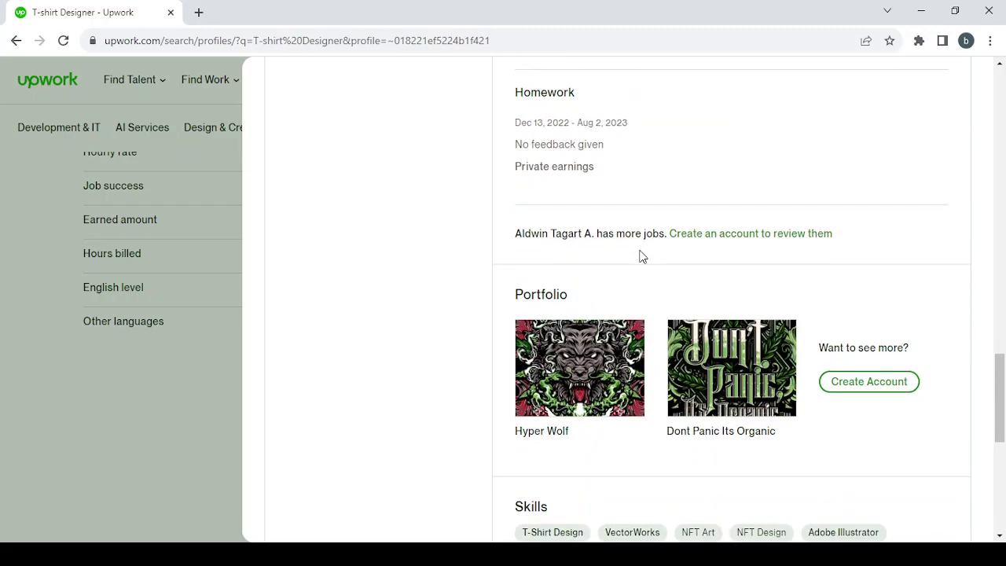
scroll(641, 256, "up", 15)
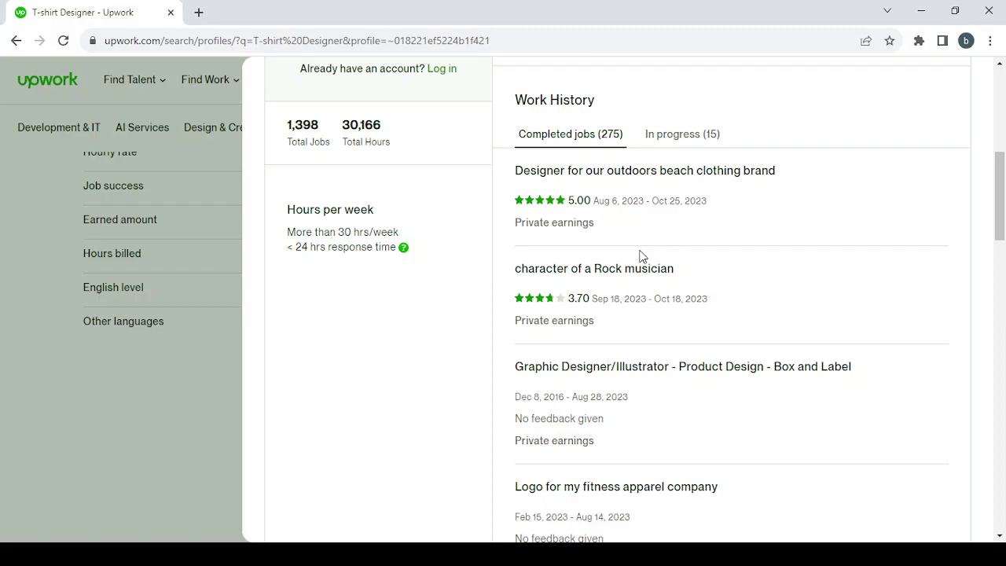
scroll(641, 256, "up", 2)
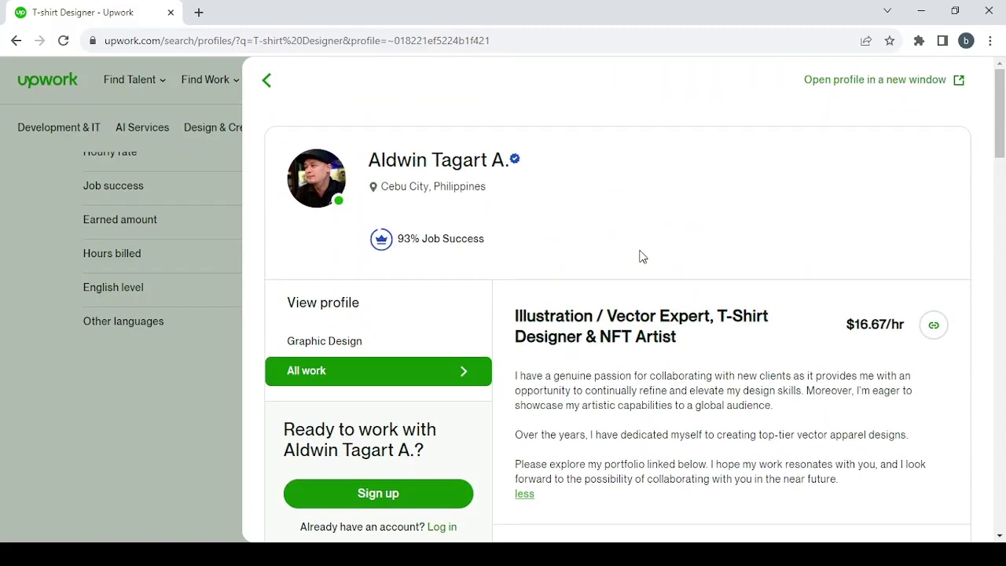
left_click(267, 80)
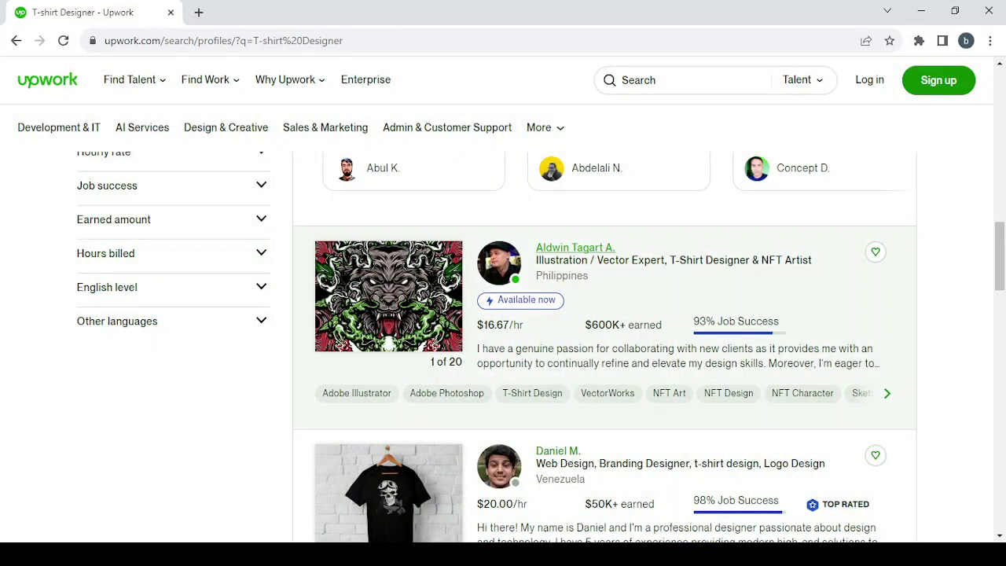
Choose 'Find work for your skills' under Find Work and scroll the remote job categories.
mouse_move(125, 85)
mouse_move(215, 96)
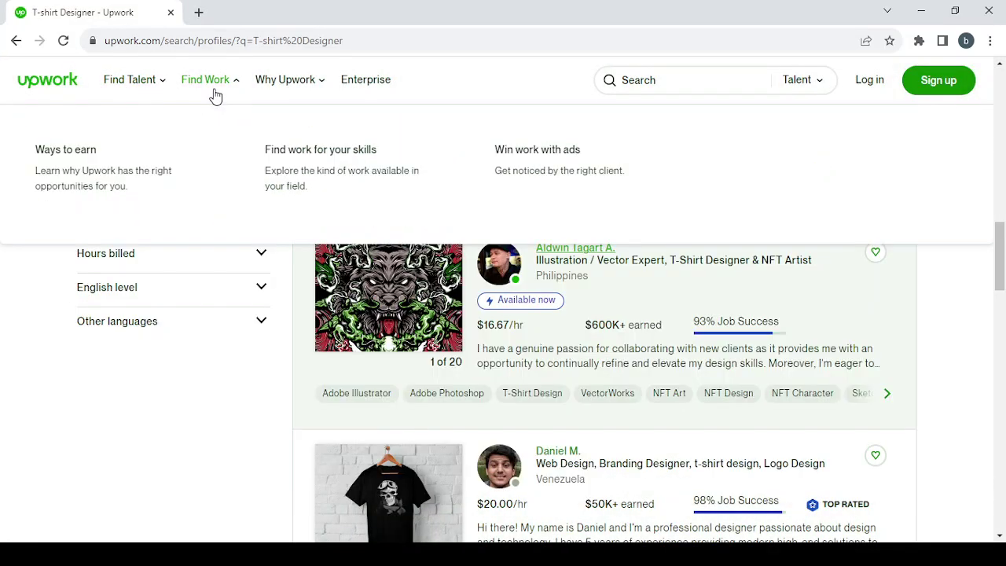
left_click(366, 176)
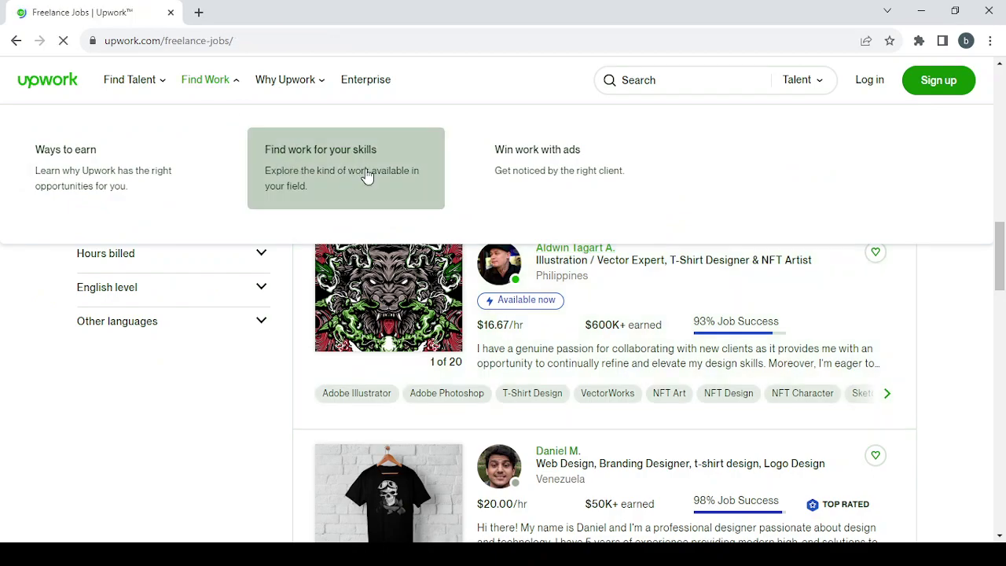
scroll(532, 449, "down", 1)
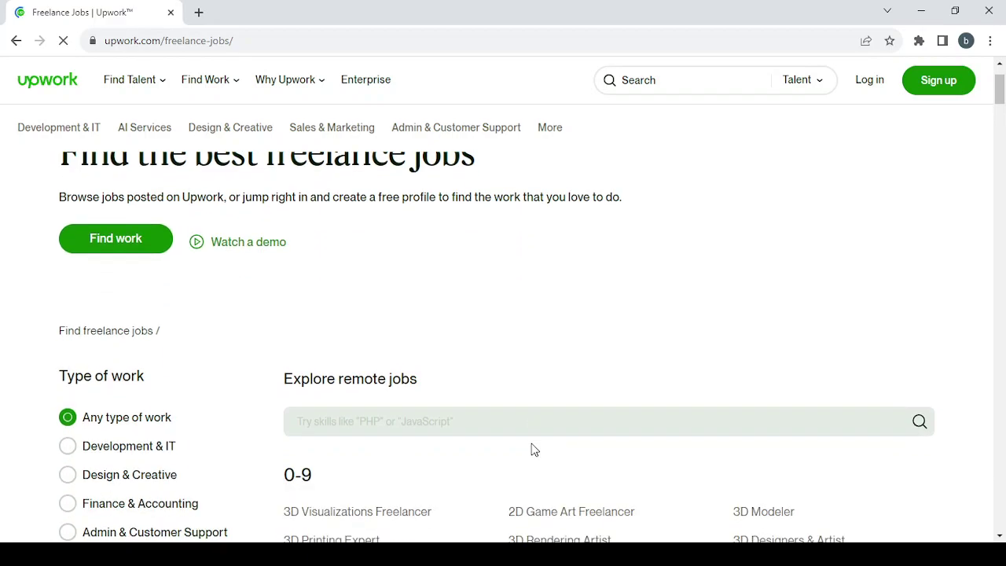